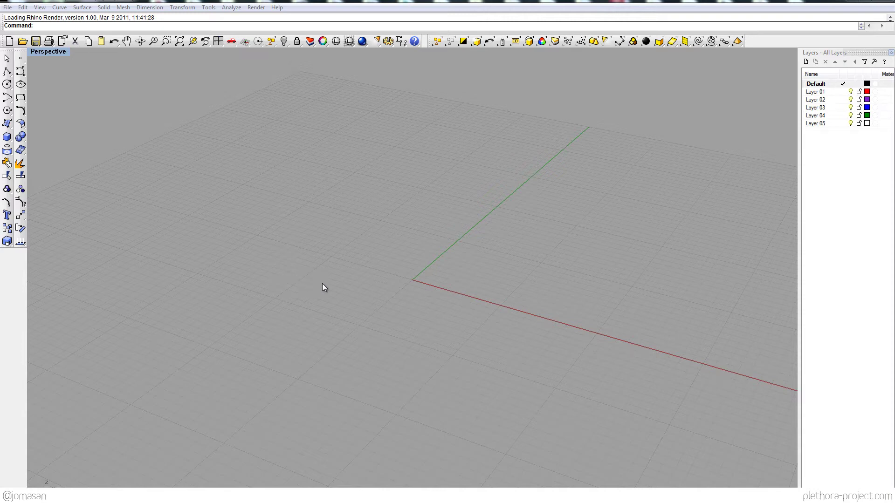
Step: Draw a freehand box over the origin in the Perspective view and switch the viewport to shaded display
{"action": "right_click_drag", "start_coordinate": [410, 289], "coordinate": [310, 280]}
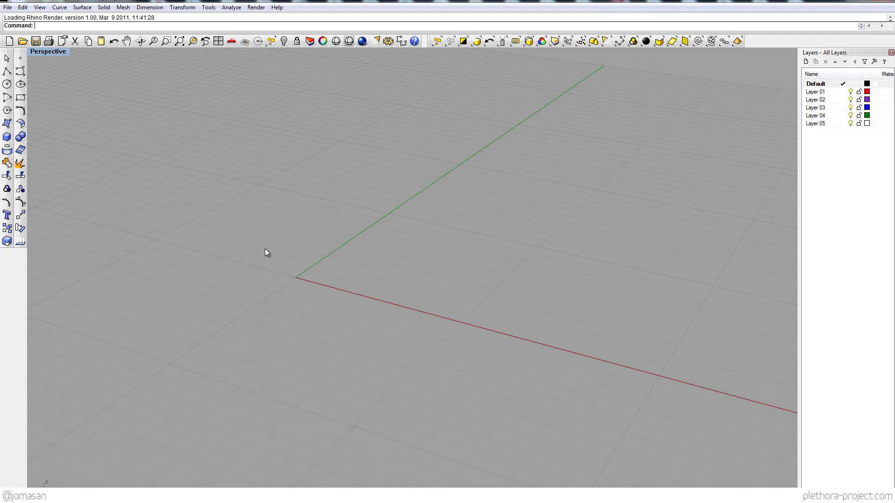
{"action": "right_click_drag", "start_coordinate": [276, 252], "coordinate": [332, 271]}
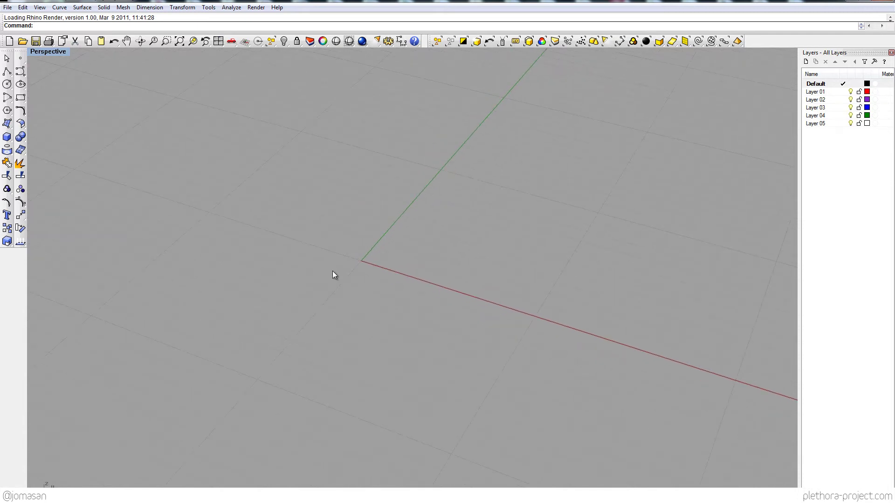
{"action": "mouse_move", "coordinate": [309, 239]}
{"action": "right_mouse_down"}
{"action": "mouse_move", "coordinate": [328, 239]}
{"action": "mouse_move", "coordinate": [301, 238]}
{"action": "right_mouse_up"}
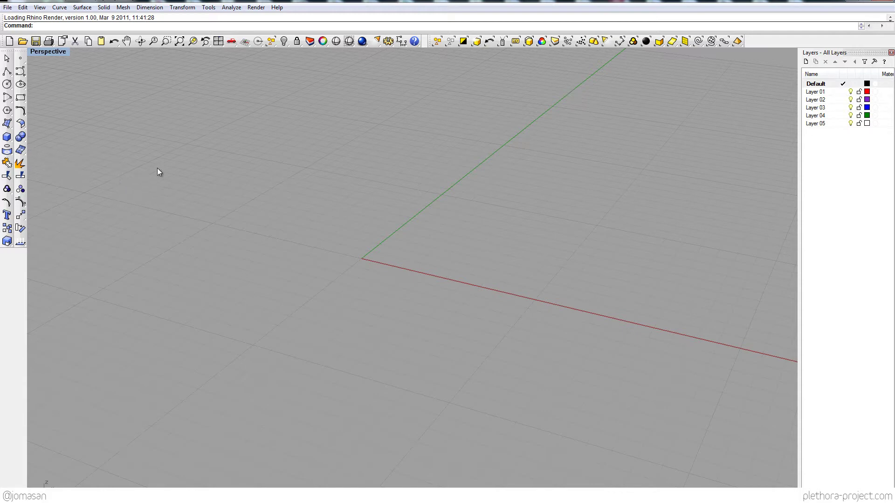
{"action": "left_click", "coordinate": [7, 137]}
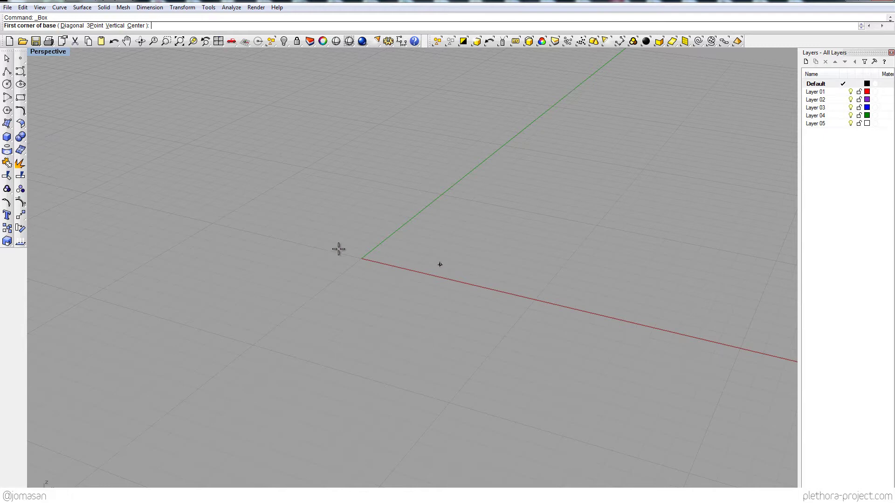
{"action": "left_click", "coordinate": [354, 222]}
{"action": "left_click", "coordinate": [407, 341]}
{"action": "left_click", "coordinate": [395, 200]}
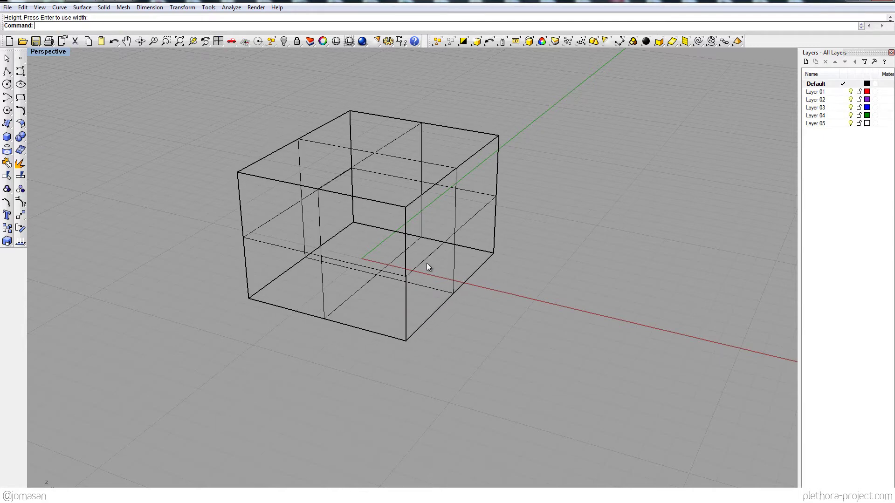
{"action": "mouse_move", "coordinate": [425, 264]}
{"action": "right_mouse_down"}
{"action": "mouse_move", "coordinate": [371, 276]}
{"action": "mouse_move", "coordinate": [399, 234]}
{"action": "mouse_move", "coordinate": [317, 265]}
{"action": "mouse_move", "coordinate": [368, 261]}
{"action": "mouse_move", "coordinate": [364, 239]}
{"action": "mouse_move", "coordinate": [383, 245]}
{"action": "mouse_move", "coordinate": [360, 258]}
{"action": "right_mouse_up"}
{"action": "left_click", "coordinate": [348, 41]}
Step: Launch Grasshopper and place its window beside the shaded box so both can be seen
{"action": "type", "text": "Gras"}
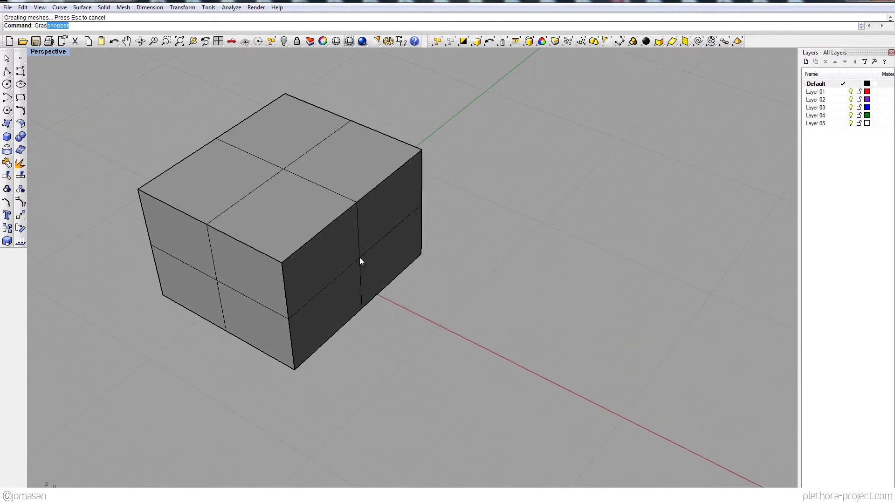
{"action": "type", "text": "s"}
{"action": "key", "text": "Return"}
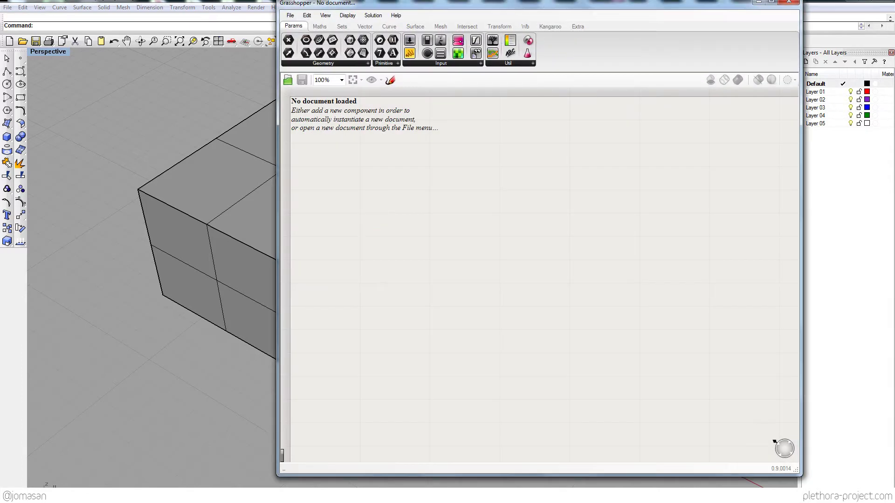
{"action": "left_click_drag", "start_coordinate": [397, 6], "coordinate": [459, 42]}
{"action": "right_click_drag", "start_coordinate": [154, 186], "coordinate": [243, 235]}
{"action": "scroll", "coordinate": [217, 197], "scroll_direction": "down", "scroll_amount": 10}
{"action": "scroll", "coordinate": [243, 235], "scroll_direction": "up", "scroll_amount": 2}
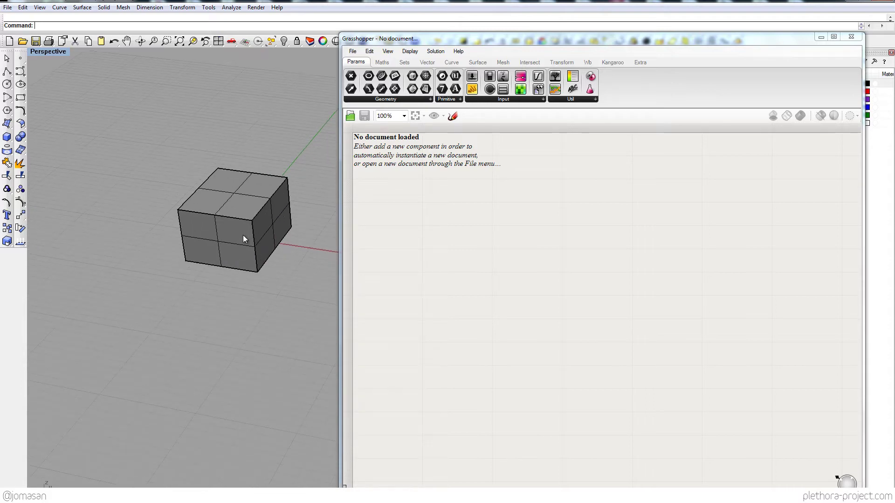
Step: Add a Brep parameter to the Grasshopper canvas and reference the Rhino box as its single Brep
{"action": "double_click", "coordinate": [415, 238]}
{"action": "type", "text": "bre"}
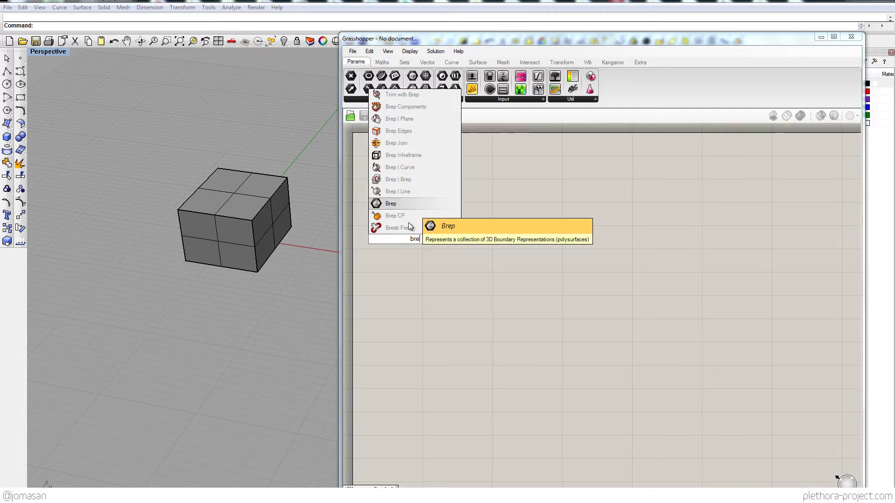
{"action": "left_click", "coordinate": [405, 203]}
{"action": "scroll", "coordinate": [409, 227], "scroll_direction": "up", "scroll_amount": 3}
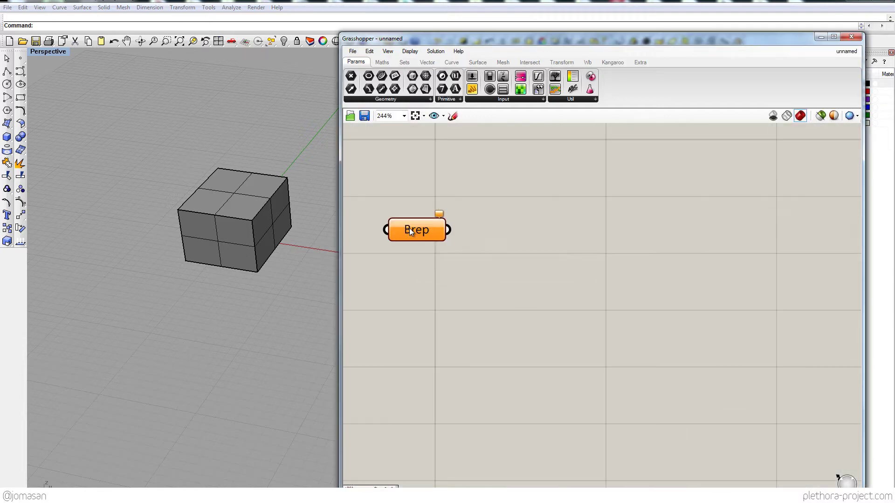
{"action": "right_click", "coordinate": [408, 228]}
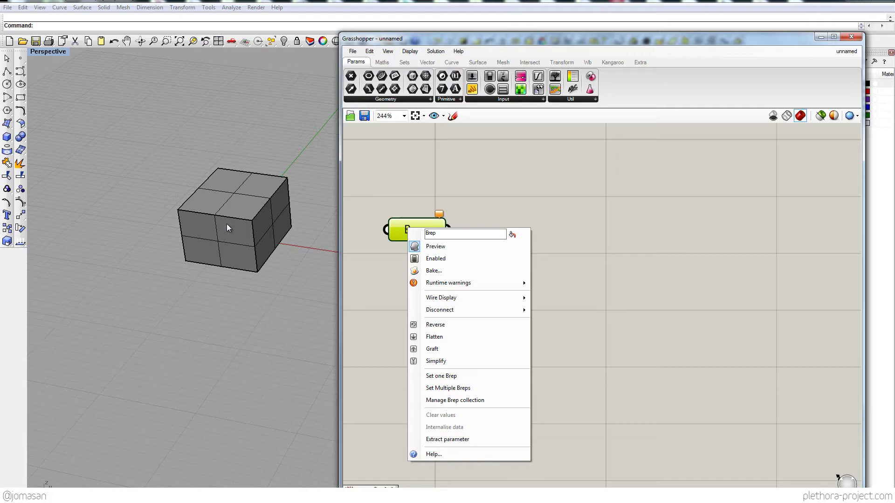
{"action": "left_click", "coordinate": [440, 376]}
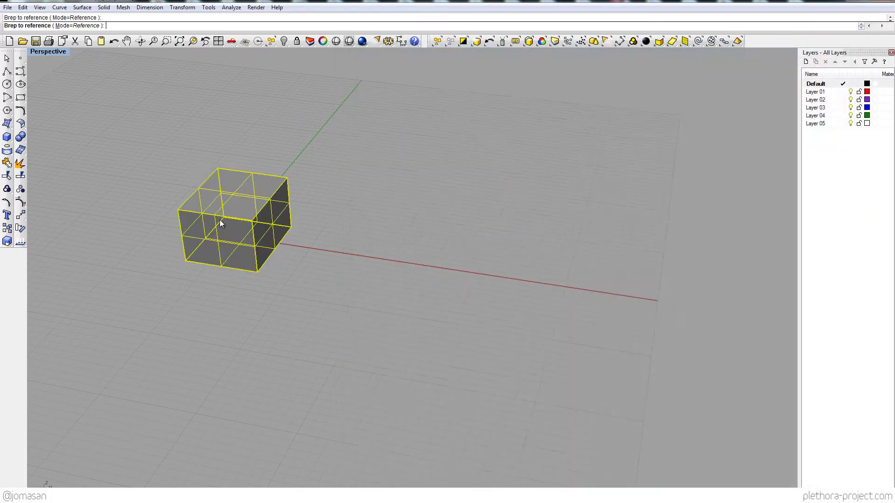
{"action": "left_click", "coordinate": [219, 220]}
Step: Hide the original box in Rhino, leaving the Grasshopper preview of the Brep parameter
{"action": "left_click", "coordinate": [234, 247]}
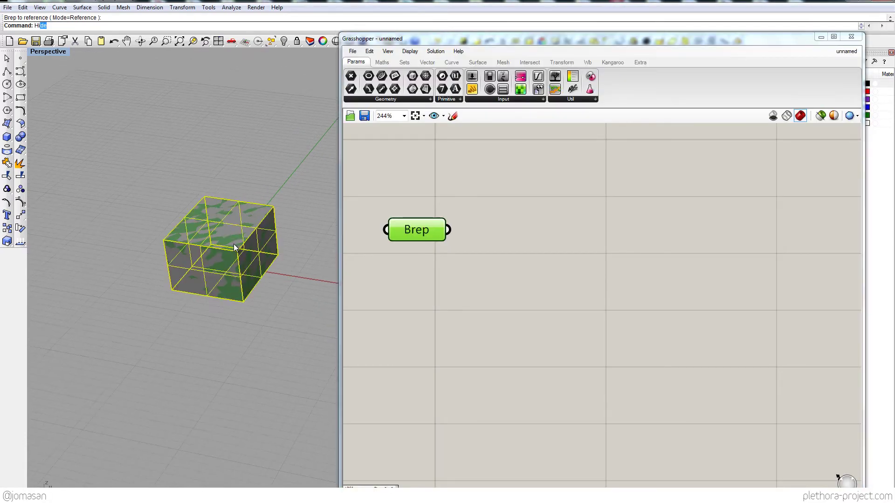
{"action": "key", "text": "Return"}
{"action": "right_click_drag", "start_coordinate": [249, 239], "coordinate": [197, 246]}
{"action": "scroll", "coordinate": [224, 223], "scroll_direction": "up", "scroll_amount": 6}
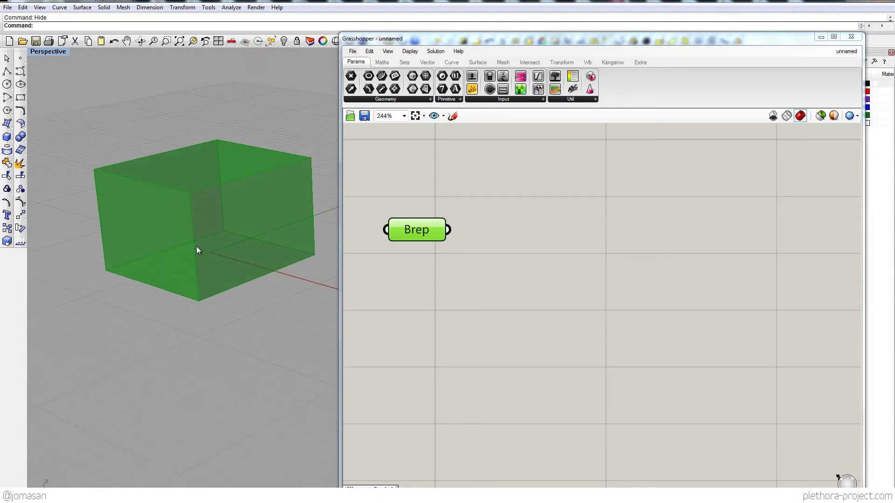
{"action": "left_click", "coordinate": [437, 297]}
{"action": "left_click", "coordinate": [406, 229]}
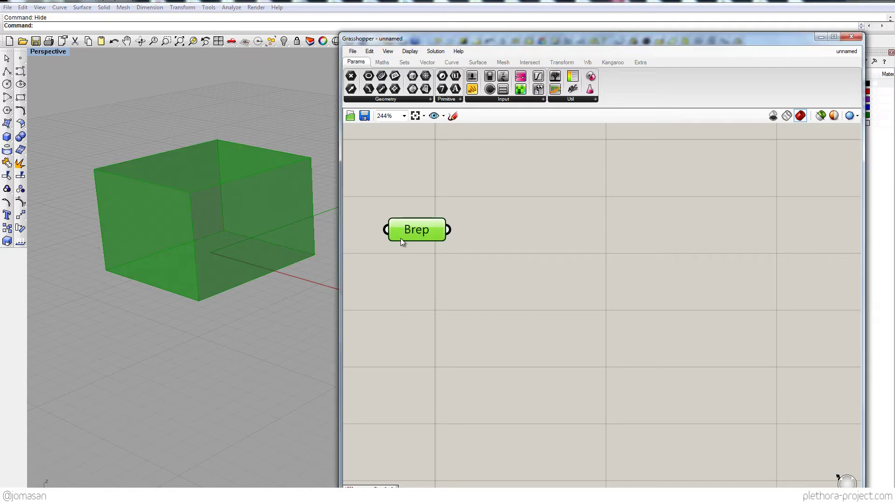
{"action": "left_click", "coordinate": [429, 262]}
Step: Add a Brep Components (Explode) component and connect the Brep parameter to its B input
{"action": "double_click", "coordinate": [551, 250]}
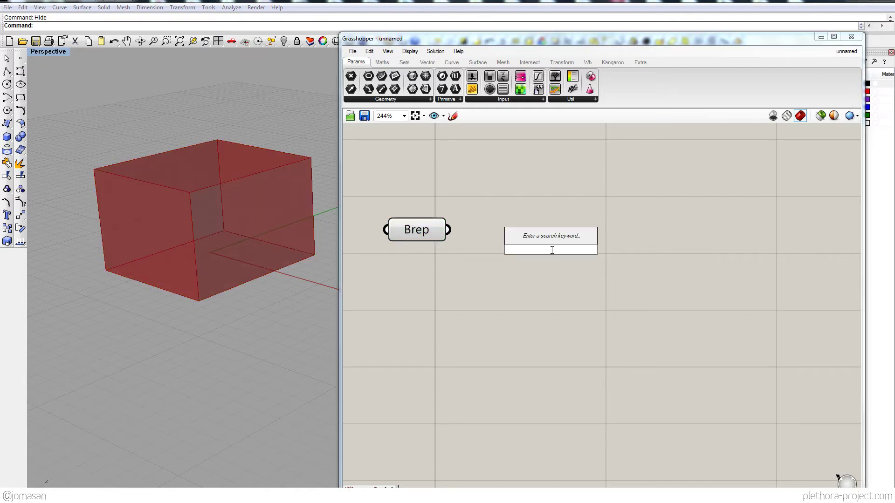
{"action": "type", "text": "bre"}
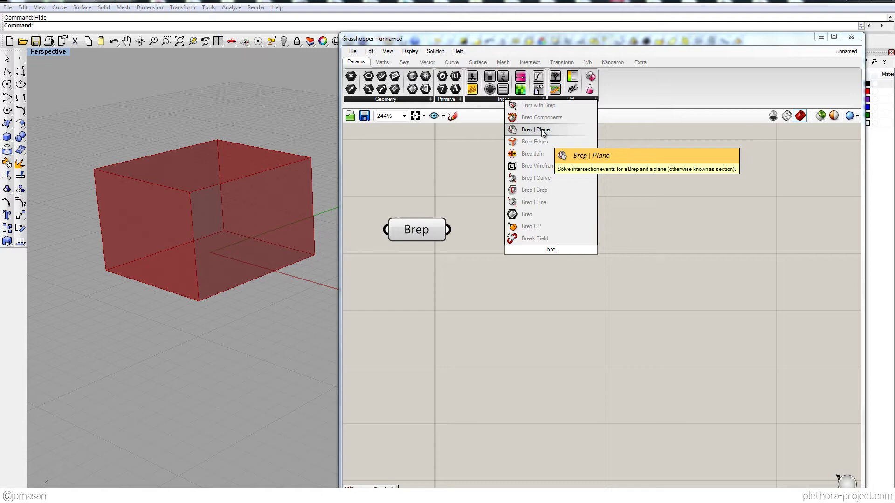
{"action": "left_click", "coordinate": [541, 118]}
{"action": "left_click_drag", "start_coordinate": [455, 227], "coordinate": [539, 222]}
{"action": "mouse_move", "coordinate": [559, 205]}
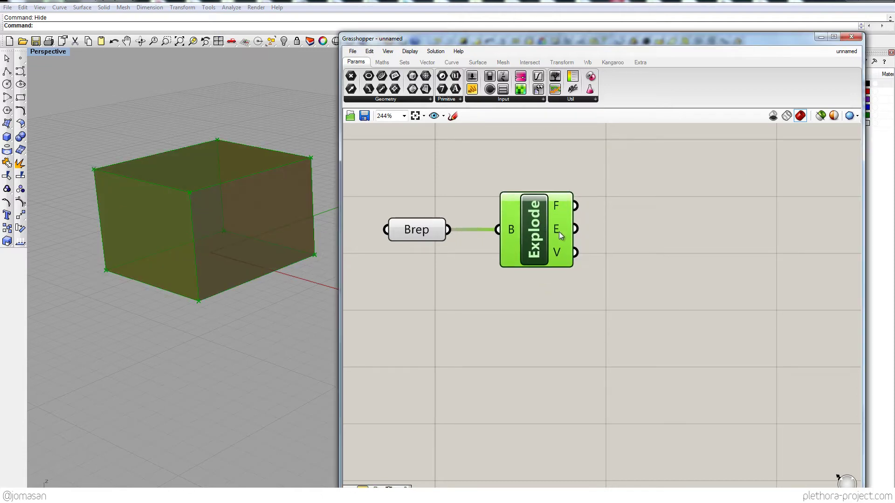
{"action": "mouse_move", "coordinate": [558, 256]}
Step: Turn off the preview of the Brep parameter
{"action": "right_click", "coordinate": [418, 232]}
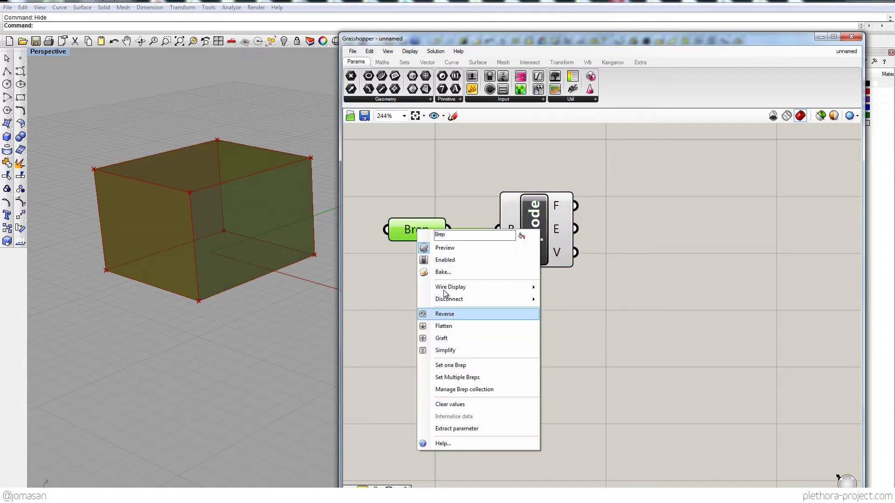
{"action": "left_click", "coordinate": [448, 248]}
{"action": "right_click_drag", "start_coordinate": [213, 287], "coordinate": [219, 258]}
{"action": "scroll", "coordinate": [228, 256], "scroll_direction": "down", "scroll_amount": 7}
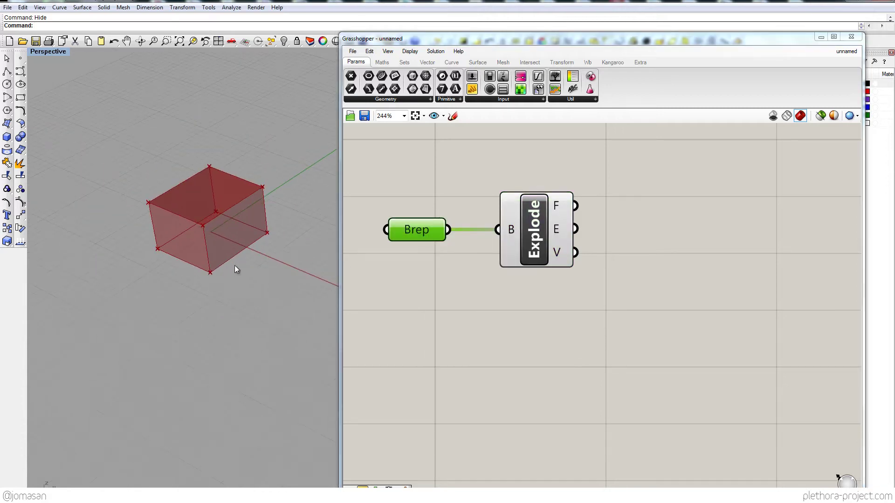
{"action": "right_click_drag", "start_coordinate": [537, 238], "coordinate": [516, 238]}
{"action": "right_click_drag", "start_coordinate": [511, 282], "coordinate": [462, 228]}
{"action": "scroll", "coordinate": [458, 274], "scroll_direction": "down", "scroll_amount": 3}
{"action": "scroll", "coordinate": [458, 231], "scroll_direction": "up", "scroll_amount": 2}
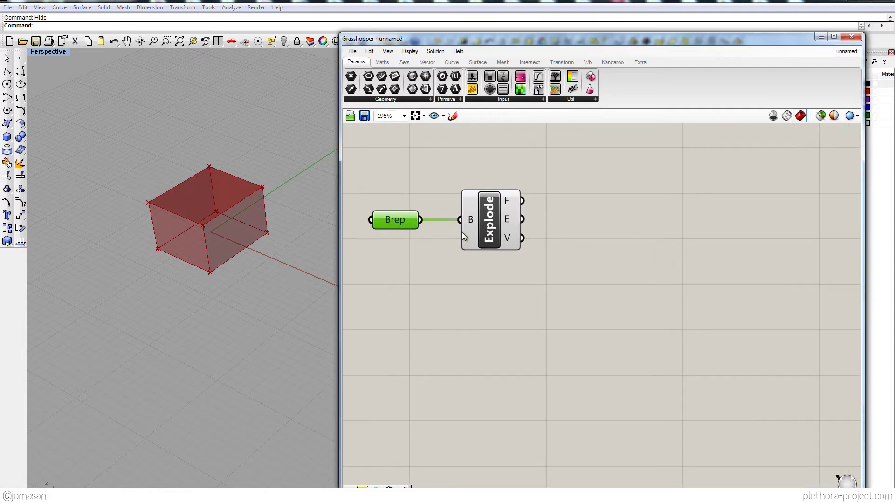
Step: Add a List Item component beside the Explode component and place a number slider below them
{"action": "double_click", "coordinate": [574, 207]}
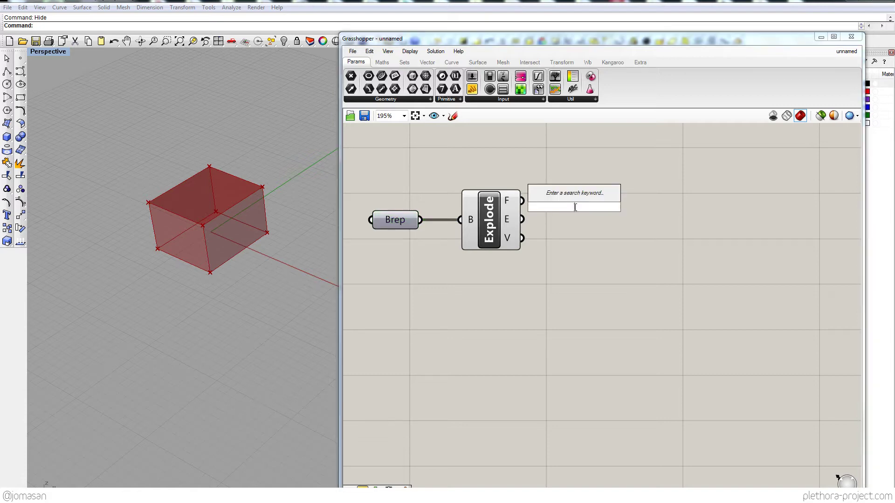
{"action": "type", "text": "item"}
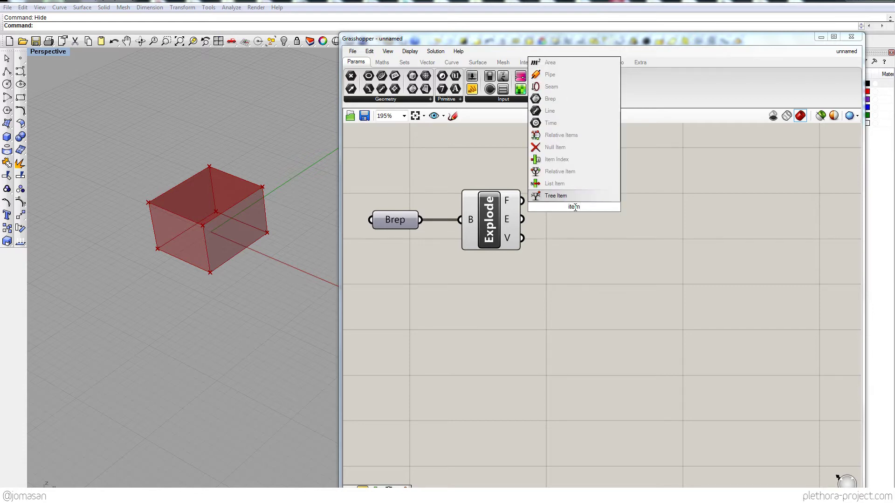
{"action": "key", "text": "Up"}
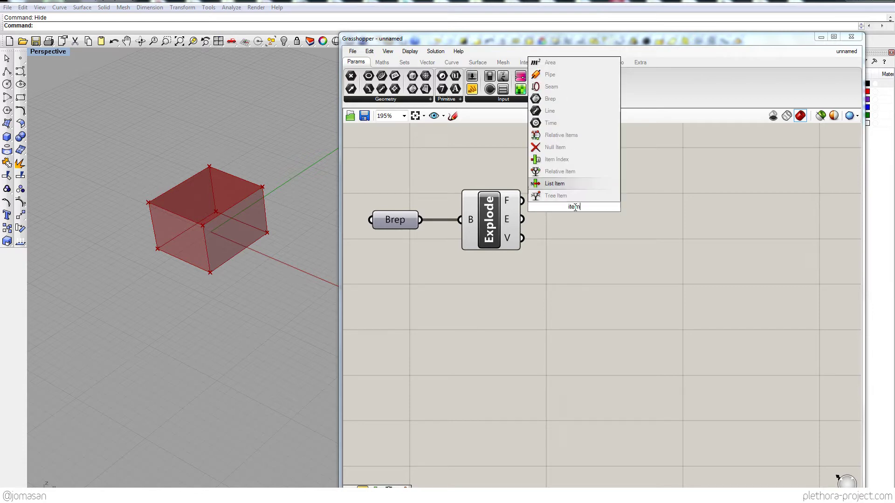
{"action": "key", "text": "Return"}
{"action": "left_click", "coordinate": [593, 199]}
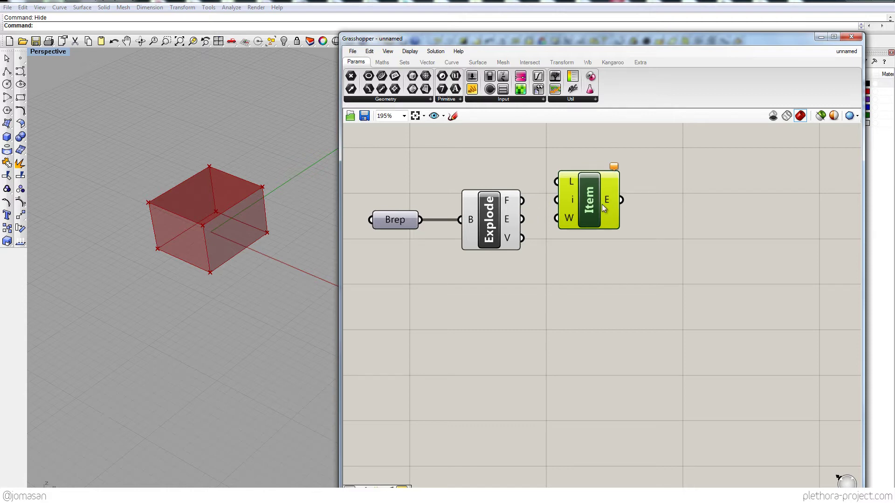
{"action": "left_click_drag", "start_coordinate": [602, 204], "coordinate": [654, 221]}
{"action": "left_click_drag", "start_coordinate": [536, 351], "coordinate": [544, 290]}
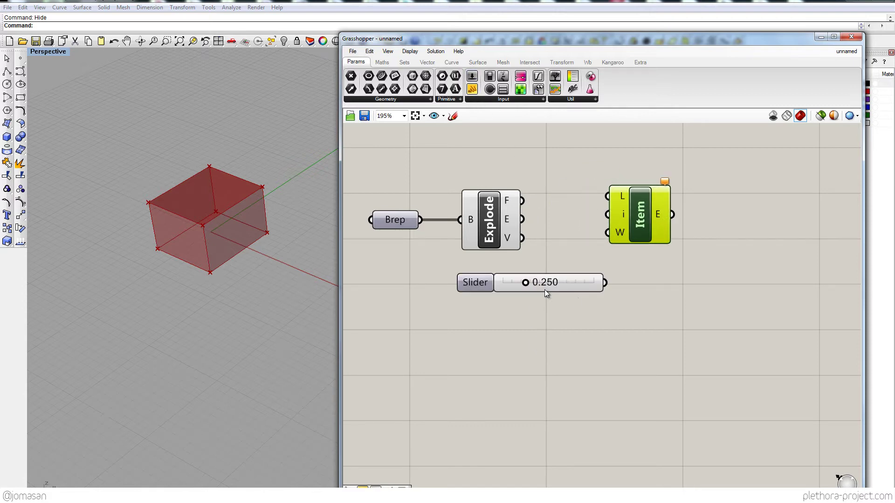
{"action": "left_click_drag", "start_coordinate": [501, 222], "coordinate": [498, 210]}
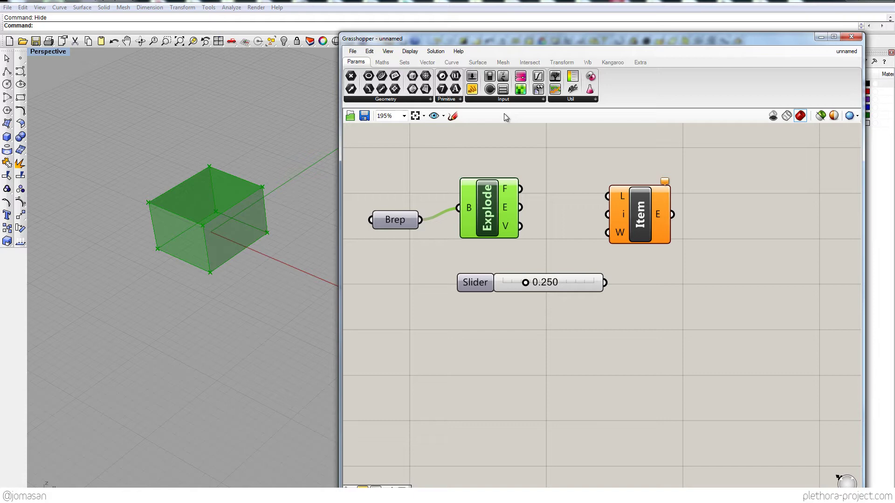
Step: Inspect the Explode component's face, edge and vertex outputs in a temporary panel, and delete the panel
{"action": "left_click_drag", "start_coordinate": [546, 134], "coordinate": [587, 160]}
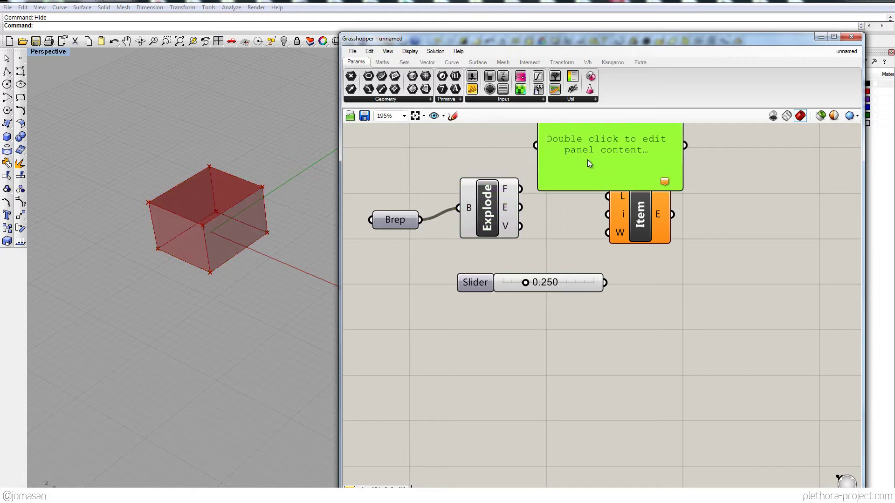
{"action": "right_click_drag", "start_coordinate": [535, 169], "coordinate": [531, 216]}
{"action": "left_click_drag", "start_coordinate": [616, 285], "coordinate": [629, 308]}
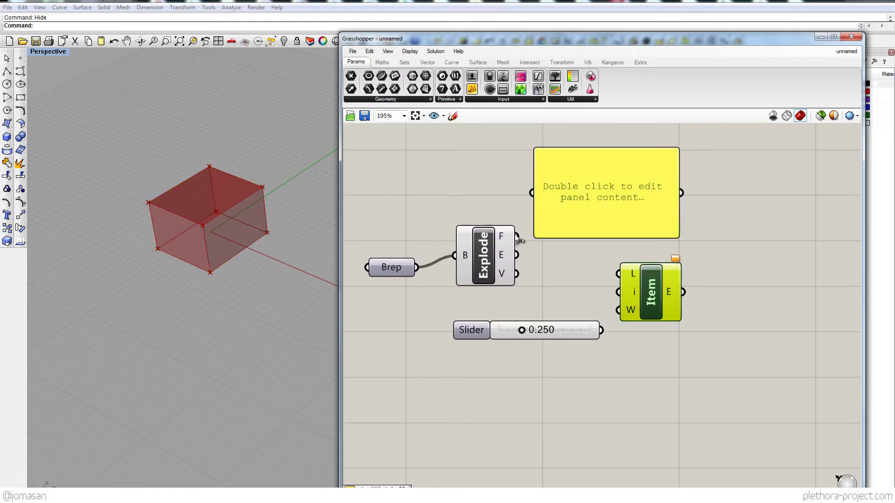
{"action": "left_click_drag", "start_coordinate": [536, 178], "coordinate": [537, 183]}
{"action": "left_click_drag", "start_coordinate": [516, 255], "coordinate": [531, 193]}
{"action": "left_click_drag", "start_coordinate": [517, 274], "coordinate": [531, 193]}
{"action": "left_click", "coordinate": [636, 181]}
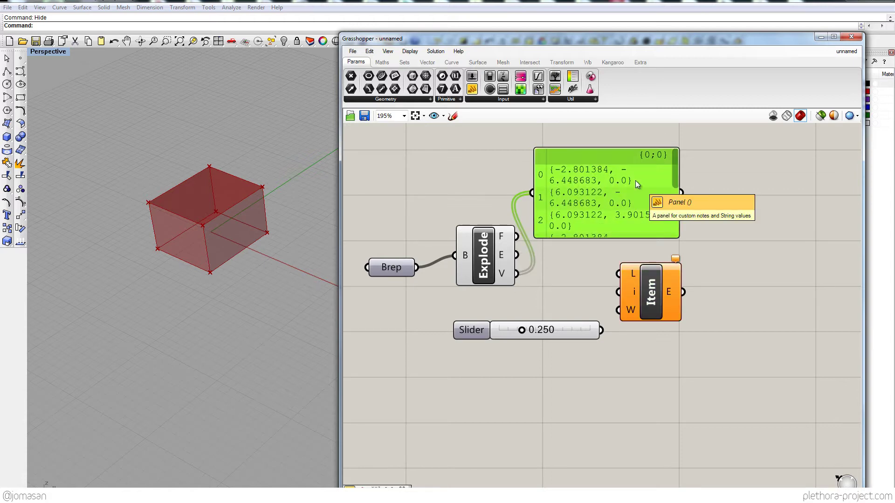
{"action": "key", "text": "Delete"}
Step: Realign the List Item component and connect the Explode component's F output to its L input
{"action": "left_click_drag", "start_coordinate": [642, 303], "coordinate": [636, 238]}
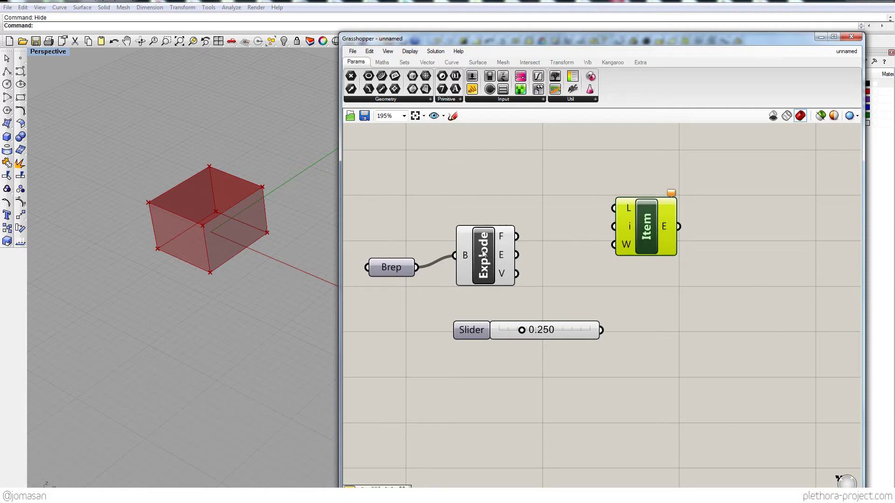
{"action": "left_click_drag", "start_coordinate": [517, 236], "coordinate": [627, 244]}
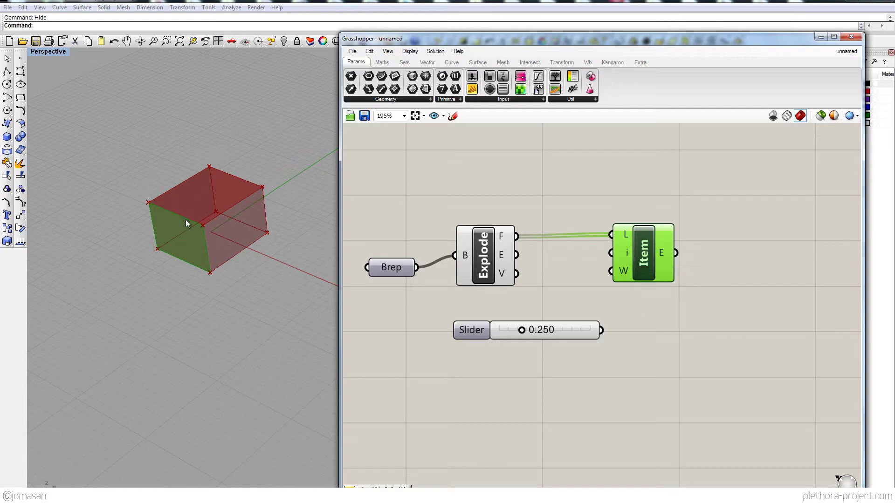
Step: Change the number slider's type to integer
{"action": "right_click", "coordinate": [554, 334]}
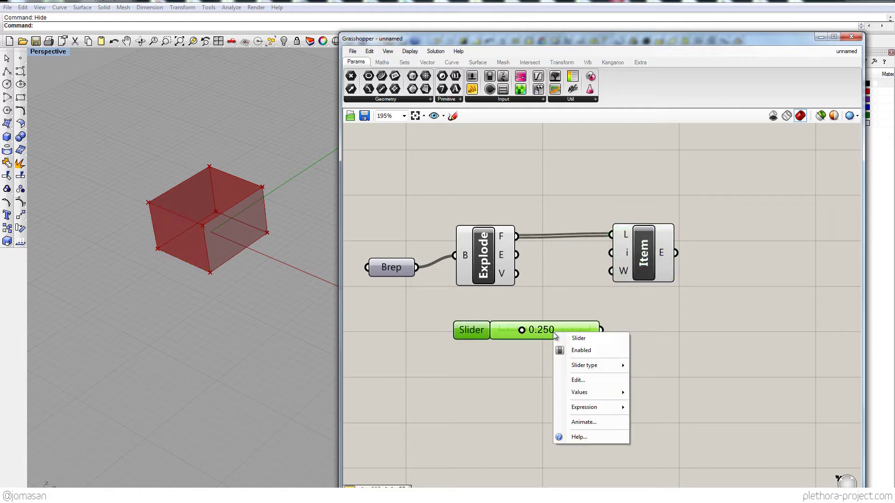
{"action": "mouse_move", "coordinate": [583, 366]}
{"action": "left_click", "coordinate": [651, 376]}
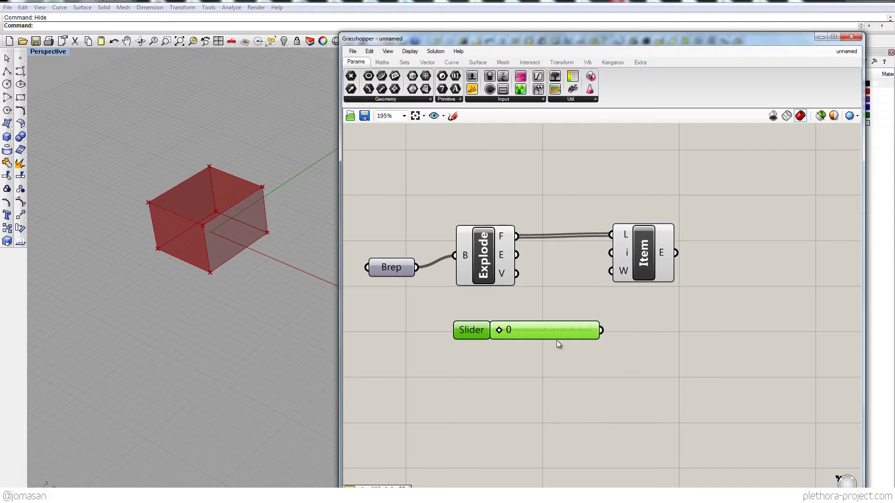
Step: Try to change the integer slider's maximum value
{"action": "right_click", "coordinate": [552, 330]}
{"action": "mouse_move", "coordinate": [597, 394]}
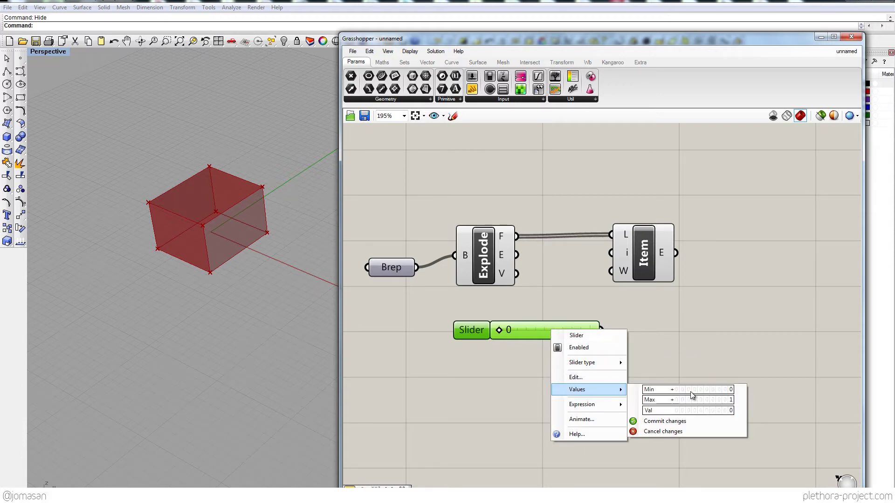
{"action": "double_click", "coordinate": [732, 401]}
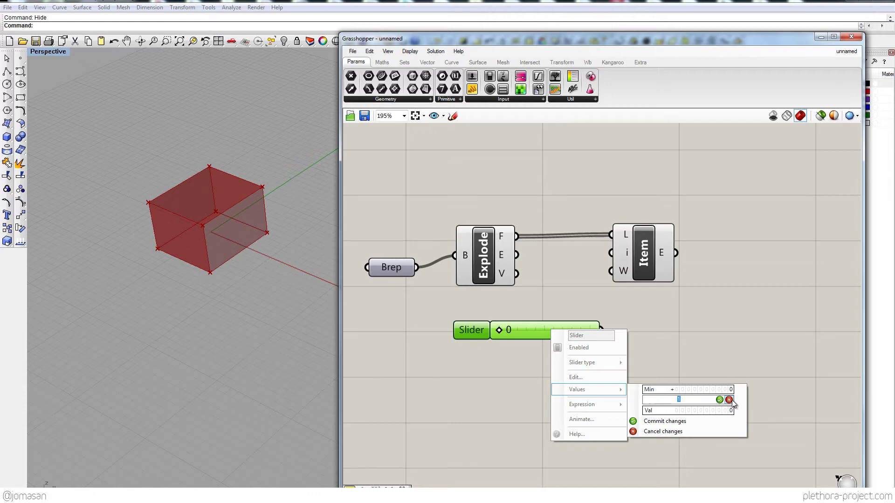
{"action": "left_click", "coordinate": [689, 421]}
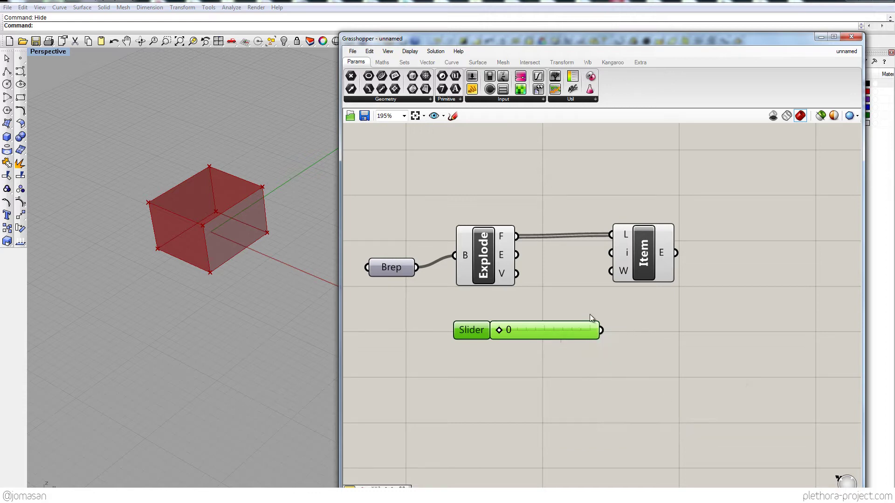
Step: Connect the slider to the List Item's i input and select the List Item to highlight its chosen face
{"action": "left_click_drag", "start_coordinate": [602, 331], "coordinate": [608, 259]}
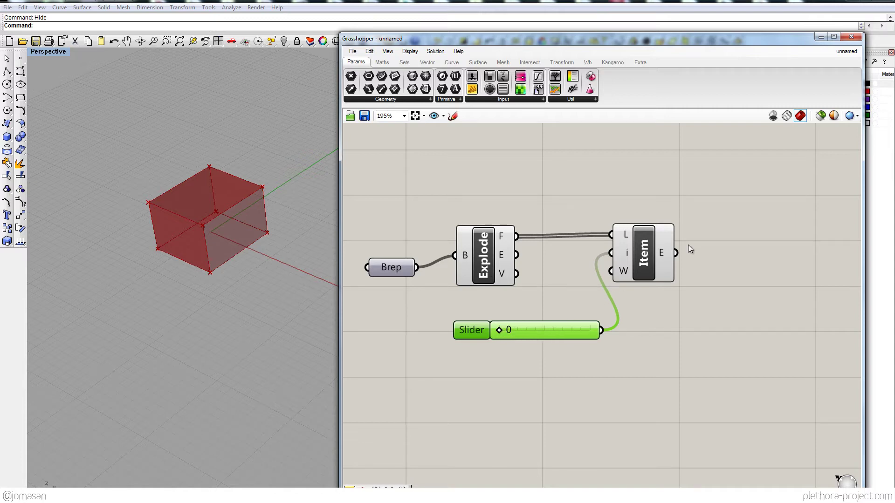
{"action": "left_click", "coordinate": [642, 257]}
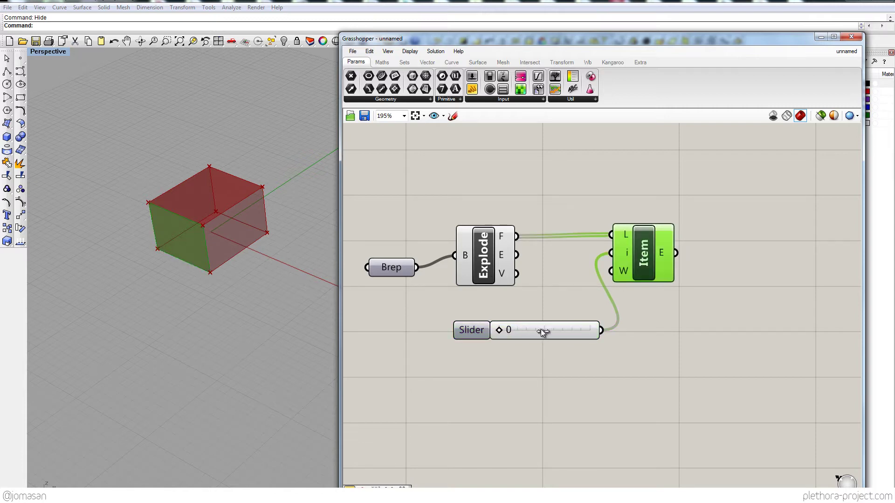
{"action": "mouse_move", "coordinate": [542, 331]}
{"action": "left_mouse_down"}
{"action": "mouse_move", "coordinate": [561, 335]}
{"action": "mouse_move", "coordinate": [553, 331]}
{"action": "left_mouse_up"}
Step: Set the slider's maximum value to 5
{"action": "right_click", "coordinate": [554, 331]}
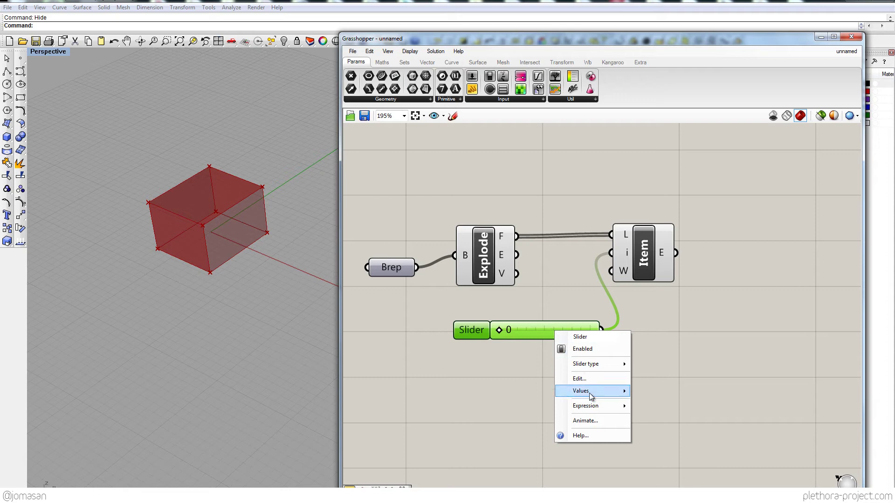
{"action": "mouse_move", "coordinate": [590, 395]}
{"action": "left_click", "coordinate": [721, 401]}
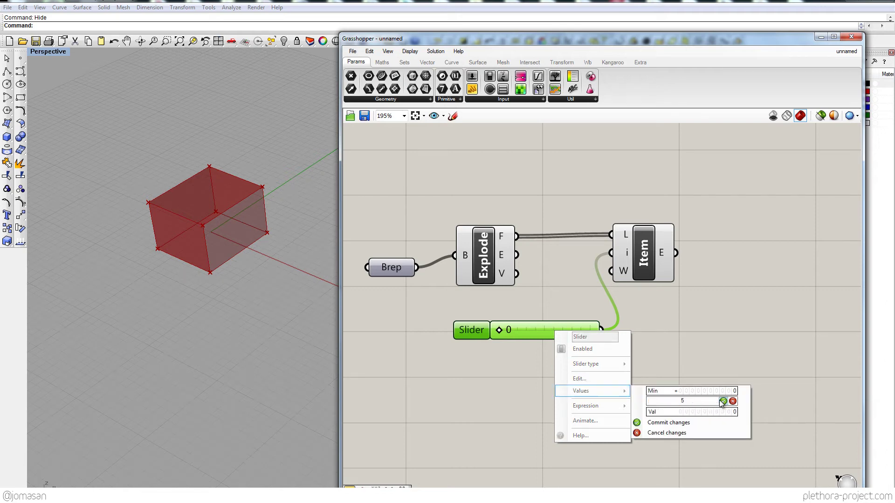
{"action": "type", "text": "5"}
{"action": "left_click", "coordinate": [723, 401]}
{"action": "left_click", "coordinate": [701, 422]}
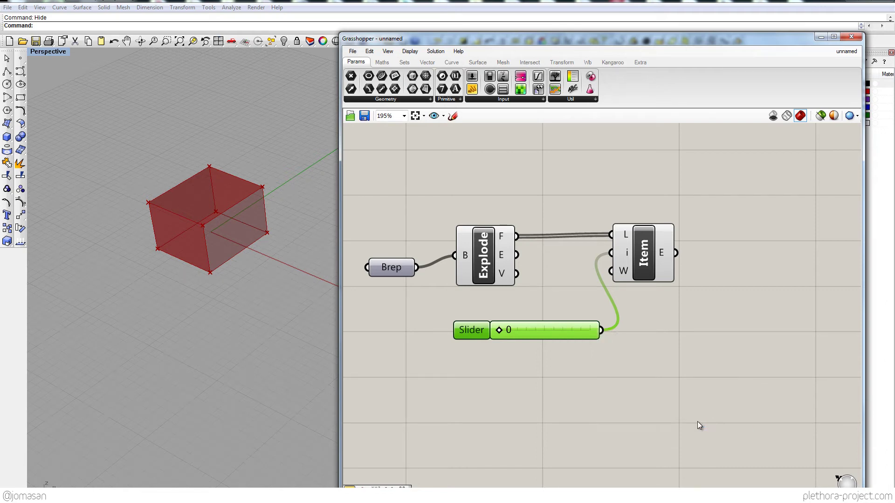
Step: Set the slider to 1 and select the List Item component to highlight that face of the box
{"action": "mouse_move", "coordinate": [499, 331]}
{"action": "left_mouse_down"}
{"action": "mouse_move", "coordinate": [596, 331]}
{"action": "mouse_move", "coordinate": [491, 335]}
{"action": "mouse_move", "coordinate": [569, 336]}
{"action": "mouse_move", "coordinate": [500, 335]}
{"action": "left_mouse_up"}
{"action": "left_click", "coordinate": [639, 264]}
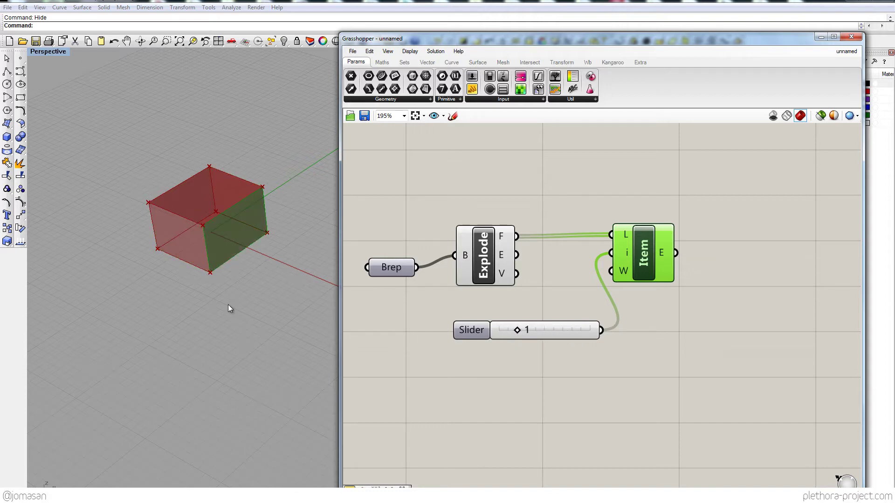
{"action": "right_click_drag", "start_coordinate": [228, 306], "coordinate": [229, 253]}
Step: Space out the List Item component and the slider on the canvas, and examine the highlighted face
{"action": "right_click_drag", "start_coordinate": [582, 291], "coordinate": [544, 268]}
{"action": "left_click_drag", "start_coordinate": [615, 244], "coordinate": [644, 227]}
{"action": "left_click_drag", "start_coordinate": [531, 305], "coordinate": [512, 309]}
{"action": "right_click_drag", "start_coordinate": [563, 300], "coordinate": [513, 327]}
{"action": "left_click_drag", "start_coordinate": [585, 260], "coordinate": [581, 275]}
{"action": "right_click_drag", "start_coordinate": [216, 283], "coordinate": [207, 253]}
{"action": "scroll", "coordinate": [182, 284], "scroll_direction": "up", "scroll_amount": 3}
{"action": "scroll", "coordinate": [182, 291], "scroll_direction": "down", "scroll_amount": 4}
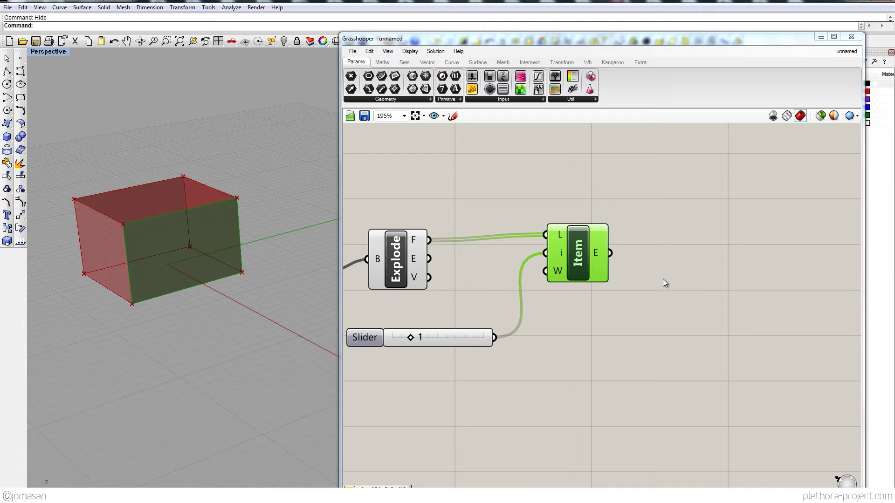
Step: Add an Area component beside the List Item and connect the List Item's E output to its G input
{"action": "right_click_drag", "start_coordinate": [665, 283], "coordinate": [644, 284]}
{"action": "double_click", "coordinate": [636, 262]}
{"action": "type", "text": "are"}
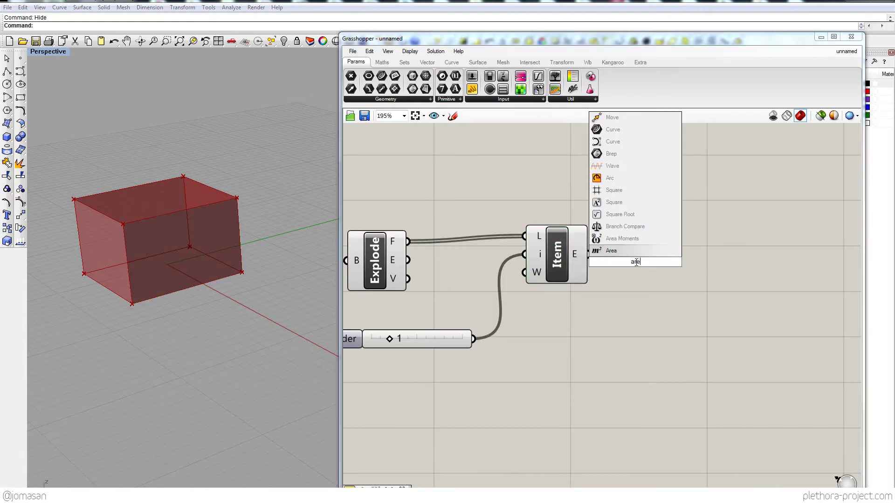
{"action": "left_click", "coordinate": [631, 255]}
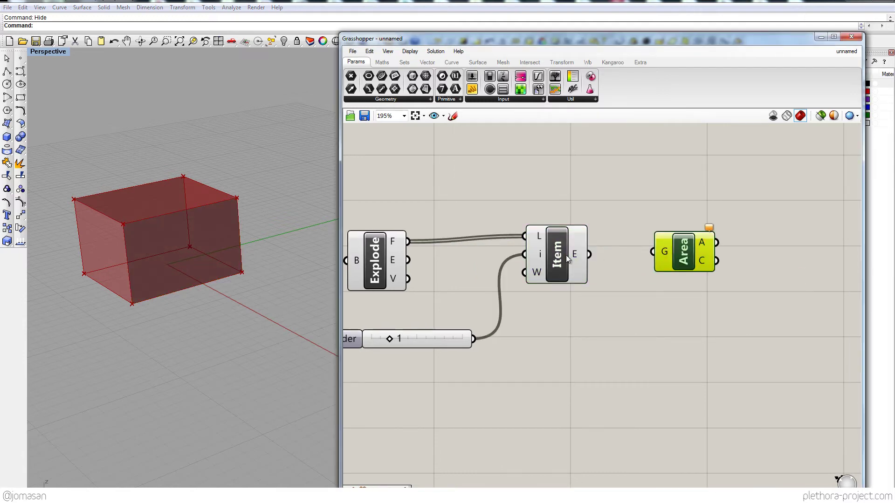
{"action": "left_click_drag", "start_coordinate": [591, 254], "coordinate": [678, 247]}
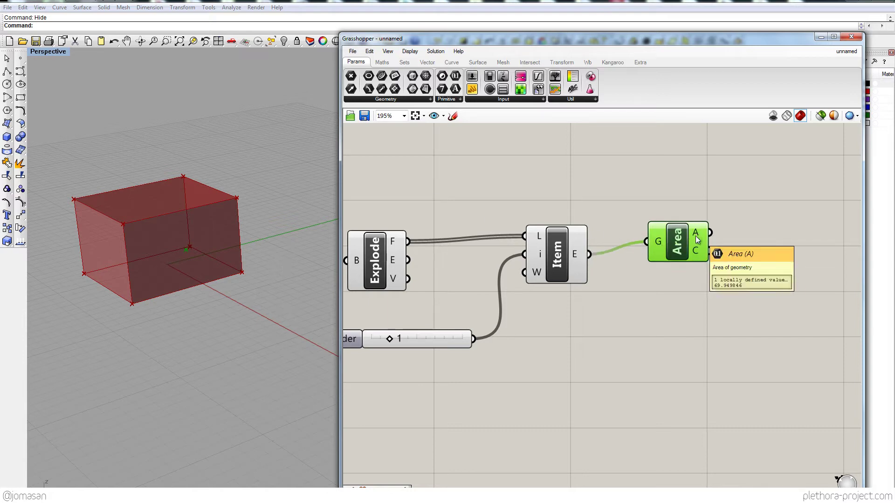
Step: Examine the Area component's area and centroid outputs and the centroid point on the chosen face from several angles
{"action": "mouse_move", "coordinate": [697, 250]}
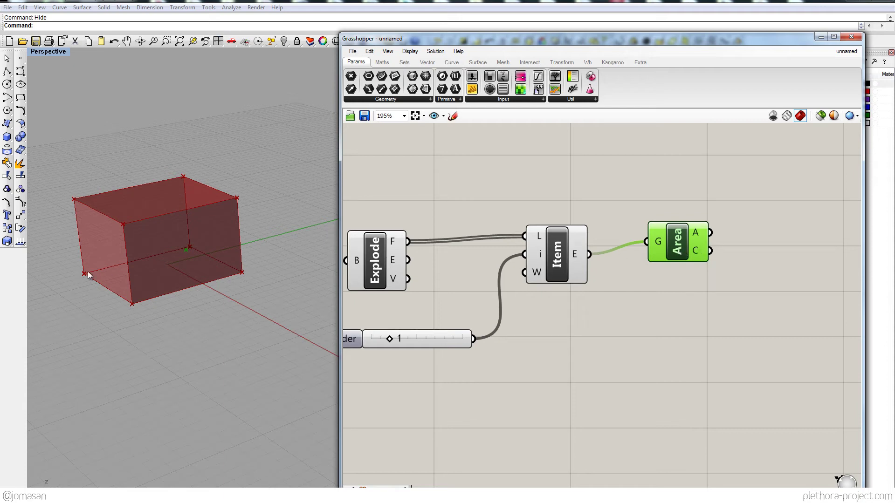
{"action": "right_click_drag", "start_coordinate": [182, 245], "coordinate": [215, 243]}
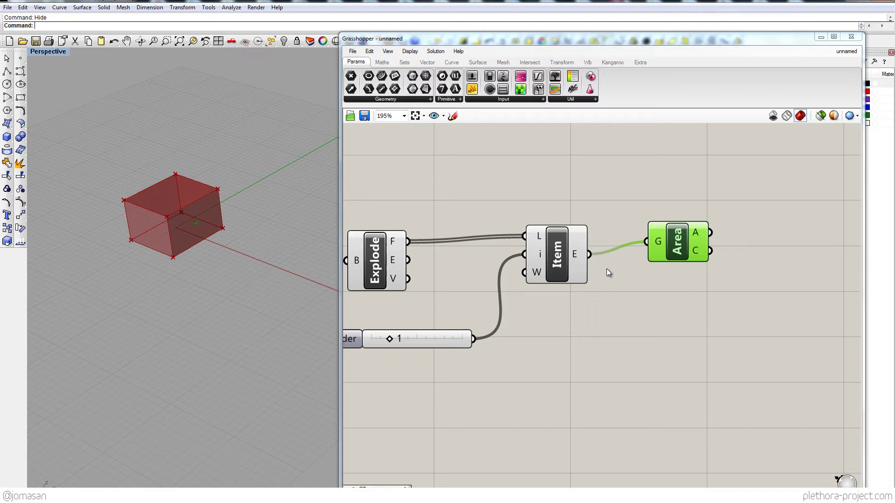
{"action": "right_click_drag", "start_coordinate": [211, 221], "coordinate": [224, 234]}
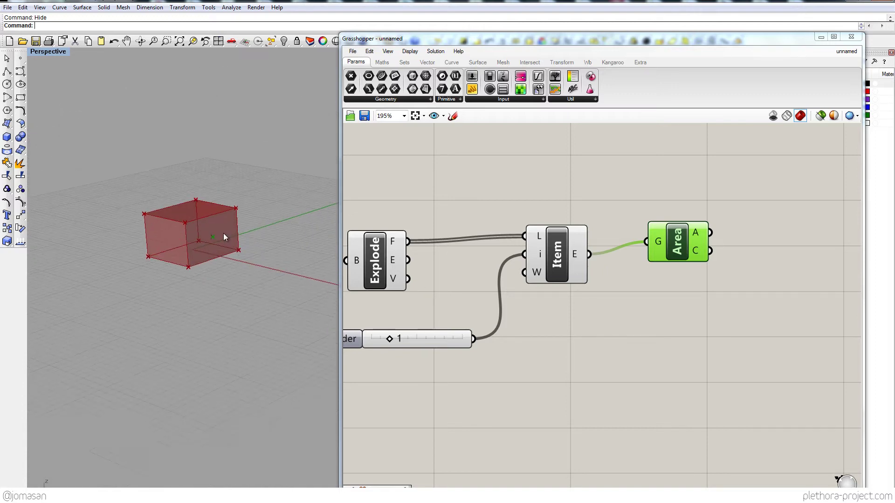
{"action": "left_click_drag", "start_coordinate": [443, 338], "coordinate": [465, 311]}
{"action": "right_click_drag", "start_coordinate": [227, 263], "coordinate": [244, 245]}
{"action": "scroll", "coordinate": [210, 247], "scroll_direction": "up", "scroll_amount": 6}
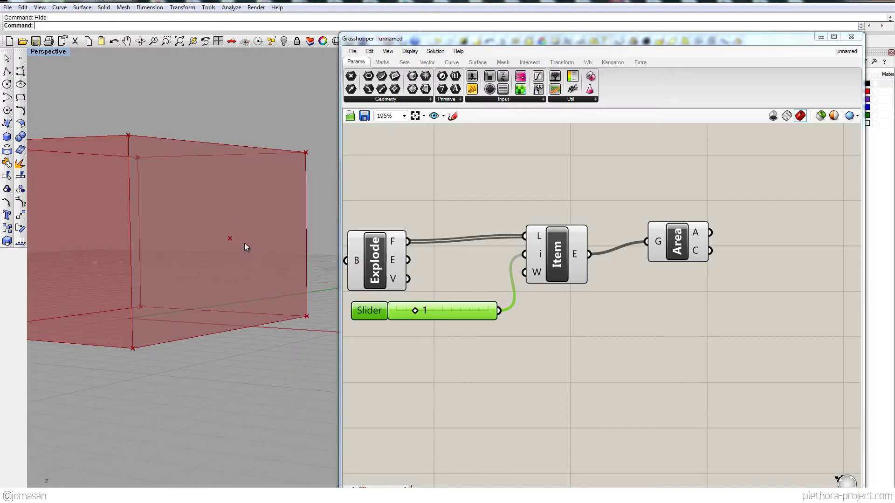
{"action": "scroll", "coordinate": [247, 240], "scroll_direction": "down", "scroll_amount": 5}
{"action": "right_click_drag", "start_coordinate": [251, 230], "coordinate": [190, 275]}
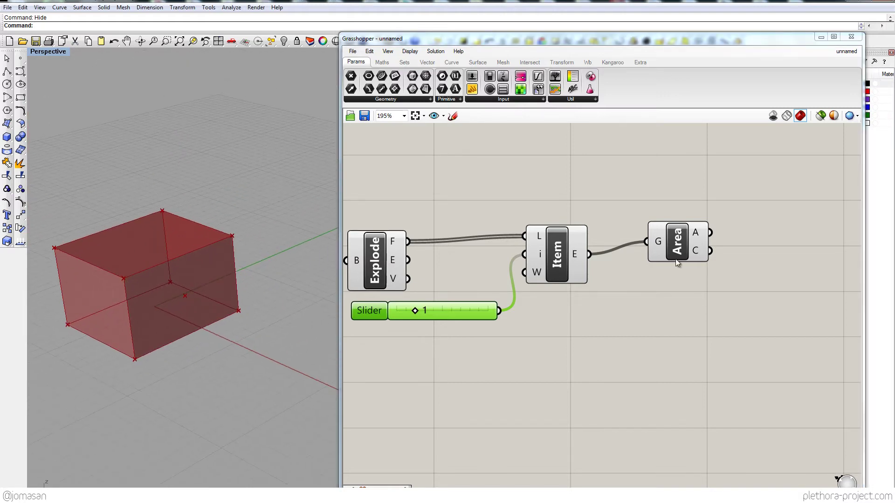
{"action": "right_click_drag", "start_coordinate": [673, 273], "coordinate": [644, 285]}
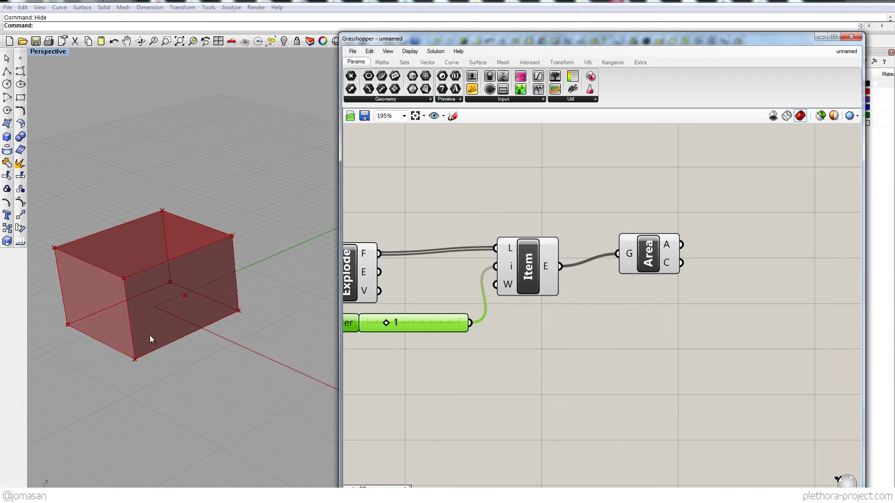
{"action": "right_click_drag", "start_coordinate": [150, 335], "coordinate": [148, 257]}
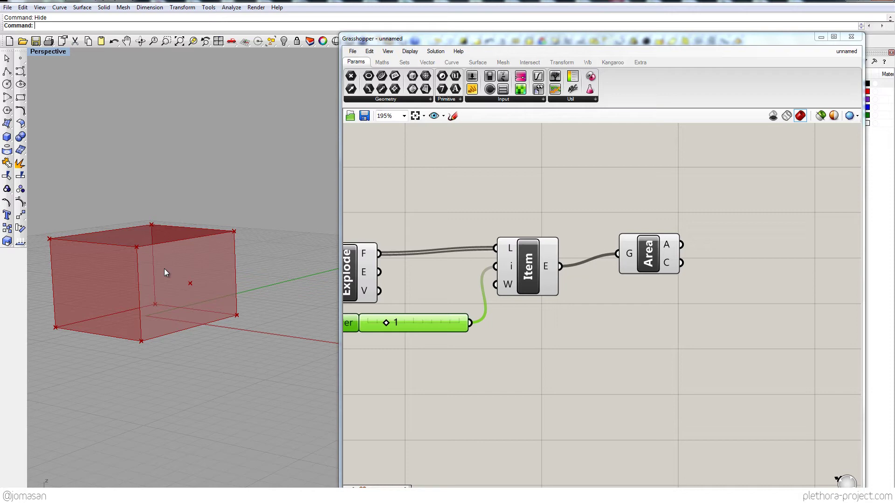
{"action": "right_click_drag", "start_coordinate": [654, 282], "coordinate": [644, 258]}
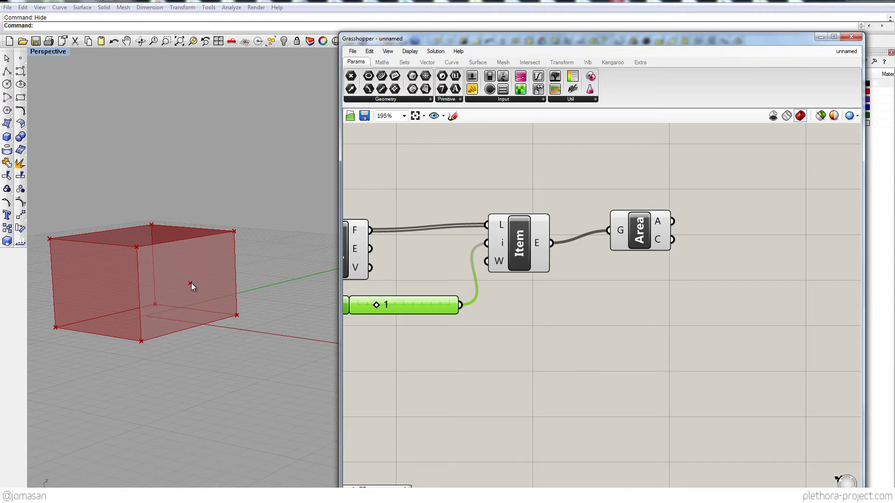
{"action": "right_click_drag", "start_coordinate": [191, 286], "coordinate": [261, 327]}
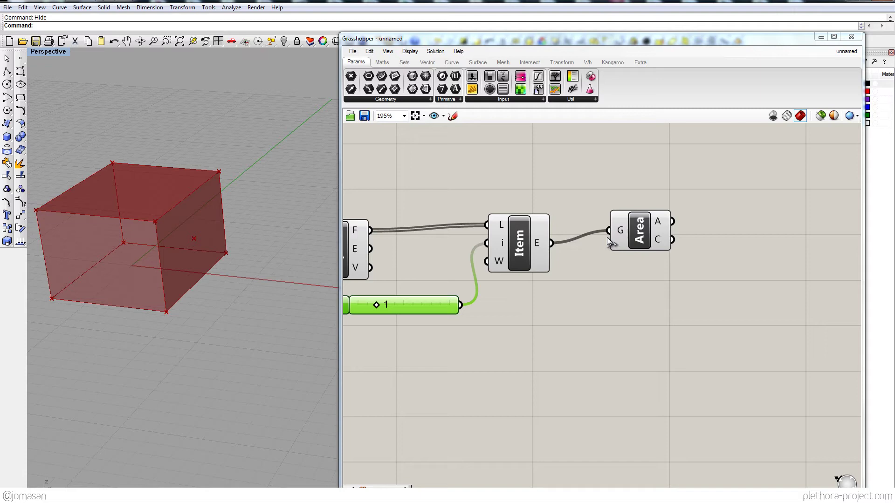
Step: Delete the Area component
{"action": "right_click_drag", "start_coordinate": [502, 280], "coordinate": [555, 281]}
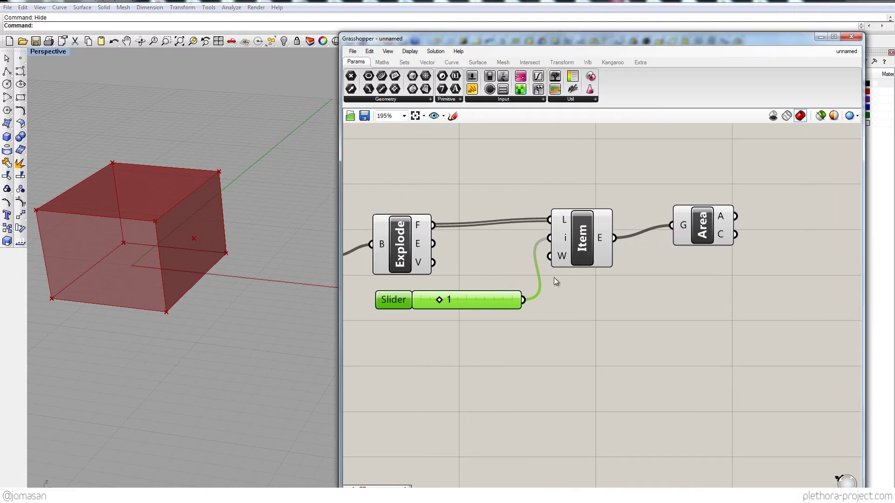
{"action": "right_click_drag", "start_coordinate": [673, 263], "coordinate": [665, 273]}
{"action": "left_click", "coordinate": [699, 245]}
{"action": "key", "text": "Delete"}
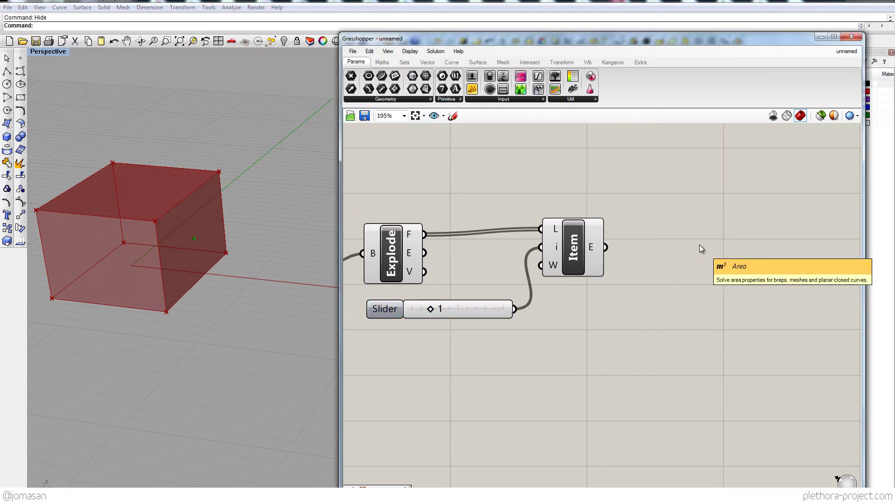
Step: Reposition the List Item component and the slider beside the Explode component, and select the Explode component
{"action": "left_click_drag", "start_coordinate": [580, 259], "coordinate": [569, 268]}
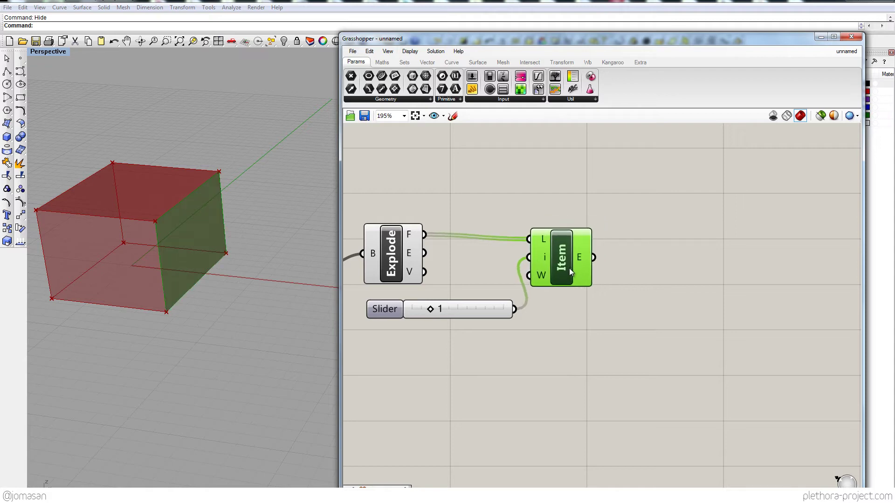
{"action": "left_click_drag", "start_coordinate": [448, 313], "coordinate": [422, 320]}
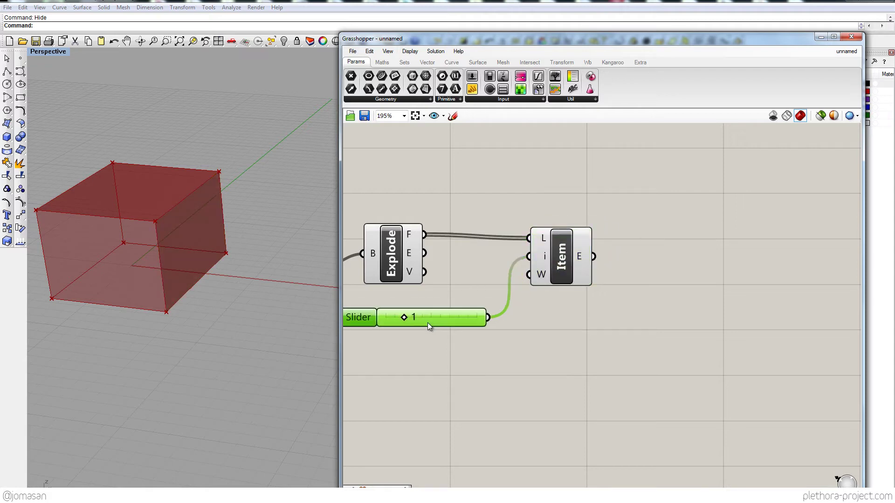
{"action": "left_click", "coordinate": [379, 230]}
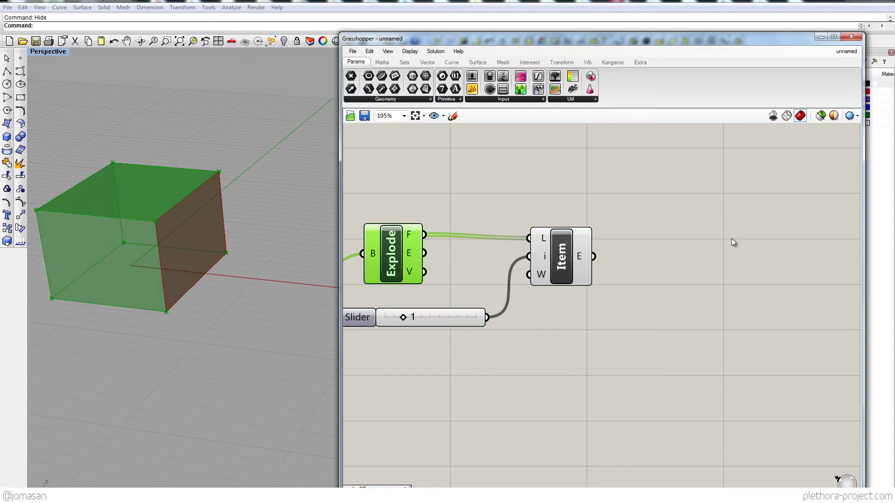
Step: Add a second Brep Components component after the List Item and connect the List Item's E output to its B input
{"action": "double_click", "coordinate": [692, 226]}
{"action": "type", "text": "bre"}
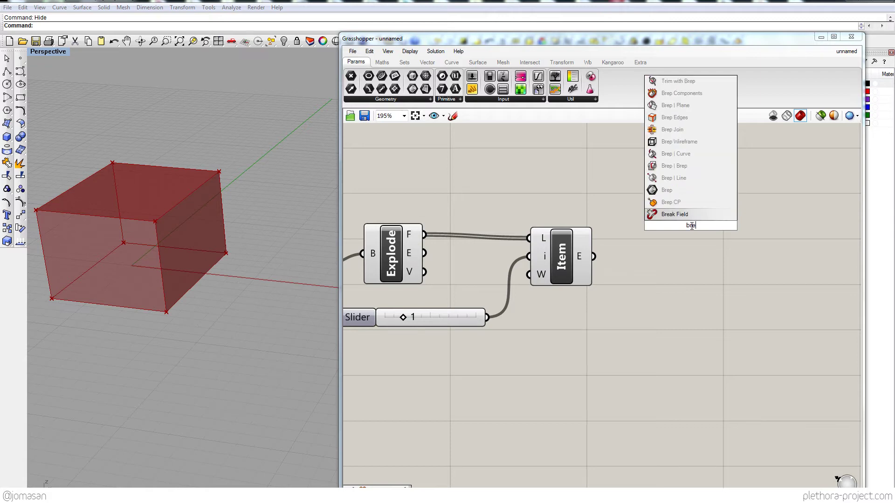
{"action": "left_click", "coordinate": [677, 95]}
{"action": "left_click", "coordinate": [659, 255]}
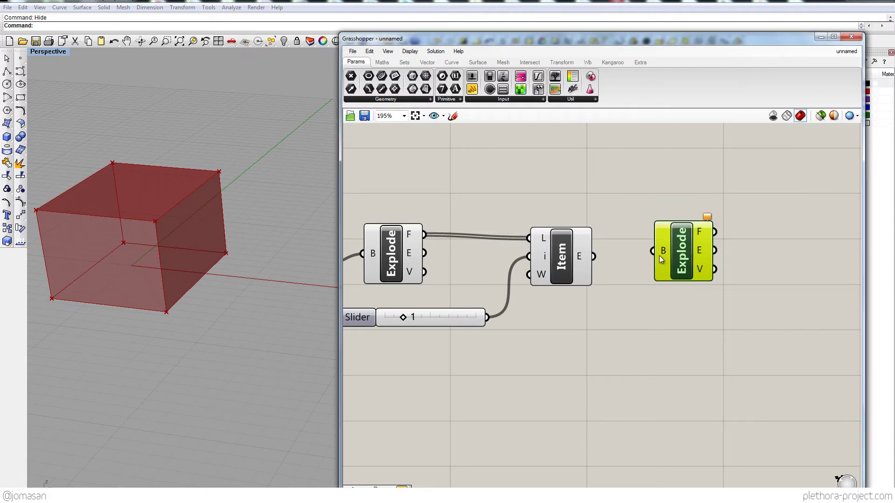
{"action": "left_click_drag", "start_coordinate": [581, 260], "coordinate": [654, 230]}
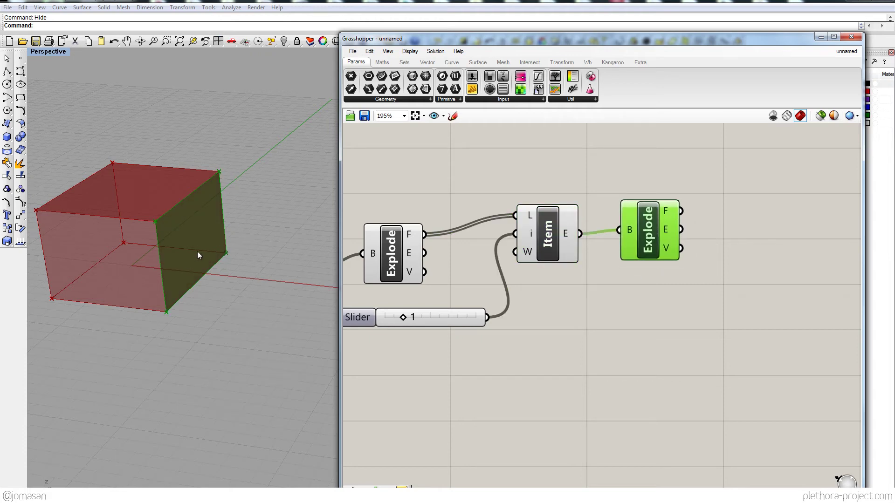
Step: Place a panel beside the second Explode component and connect its F output to the panel
{"action": "right_click_drag", "start_coordinate": [197, 255], "coordinate": [155, 249]}
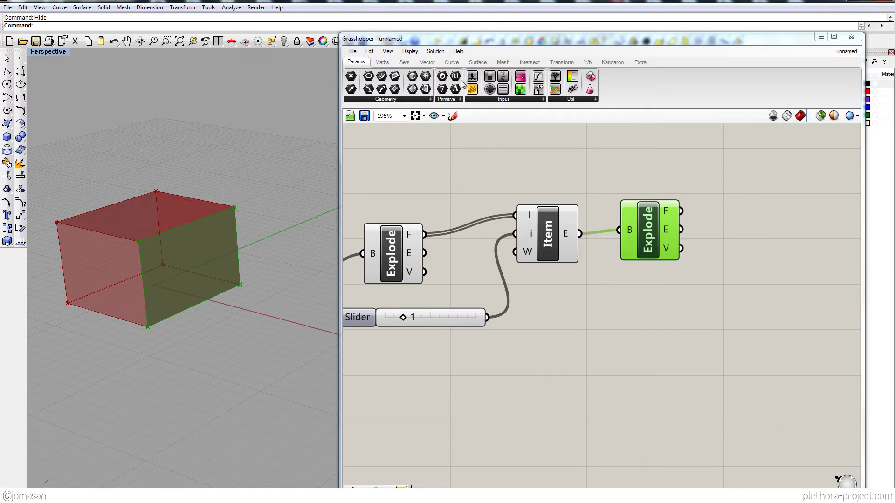
{"action": "left_click_drag", "start_coordinate": [472, 89], "coordinate": [804, 227]}
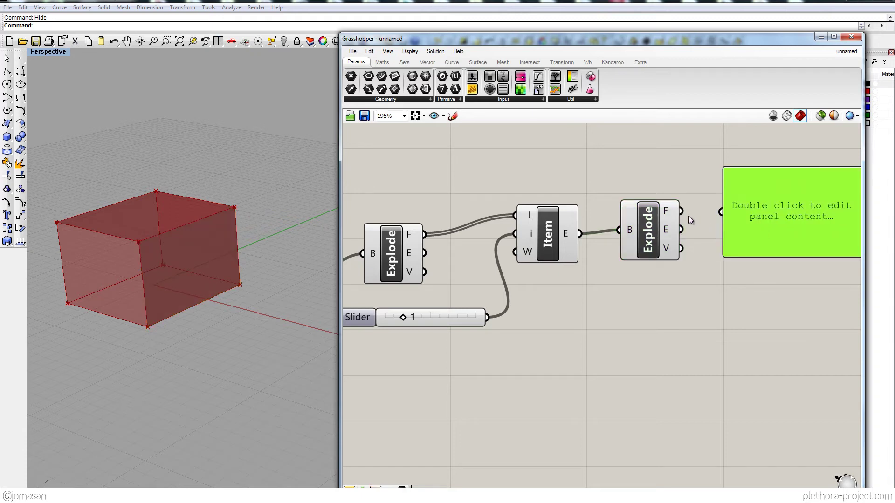
{"action": "left_click_drag", "start_coordinate": [681, 211], "coordinate": [721, 212]}
{"action": "right_click_drag", "start_coordinate": [748, 230], "coordinate": [670, 228]}
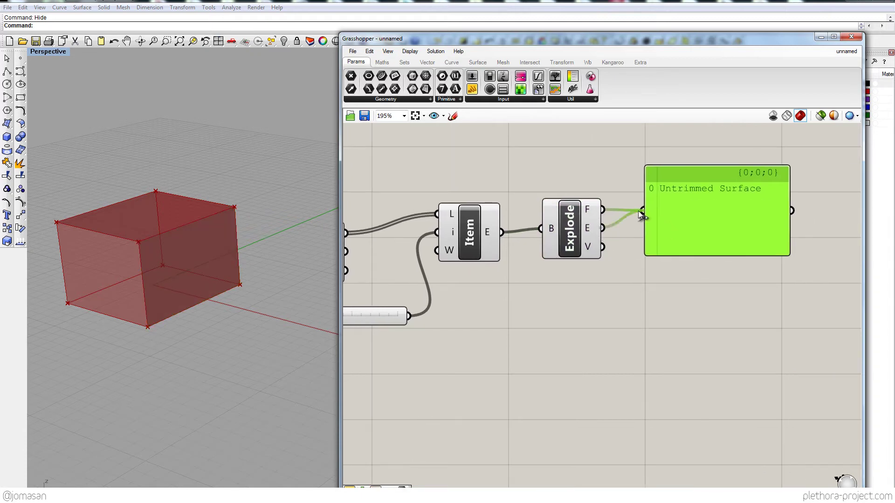
Step: Feed the second Explode component's V output into the panel, enlarge the panel to read the vertices, and delete it
{"action": "left_click_drag", "start_coordinate": [639, 213], "coordinate": [651, 216]}
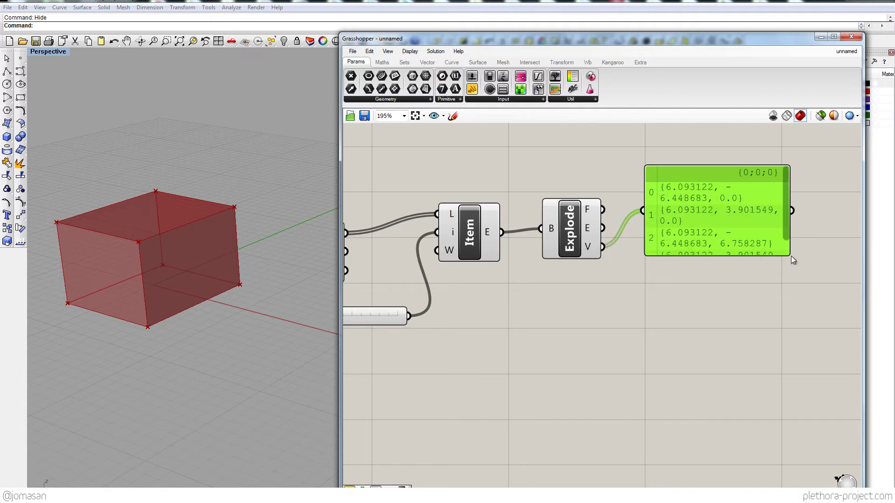
{"action": "left_click_drag", "start_coordinate": [790, 256], "coordinate": [830, 280]}
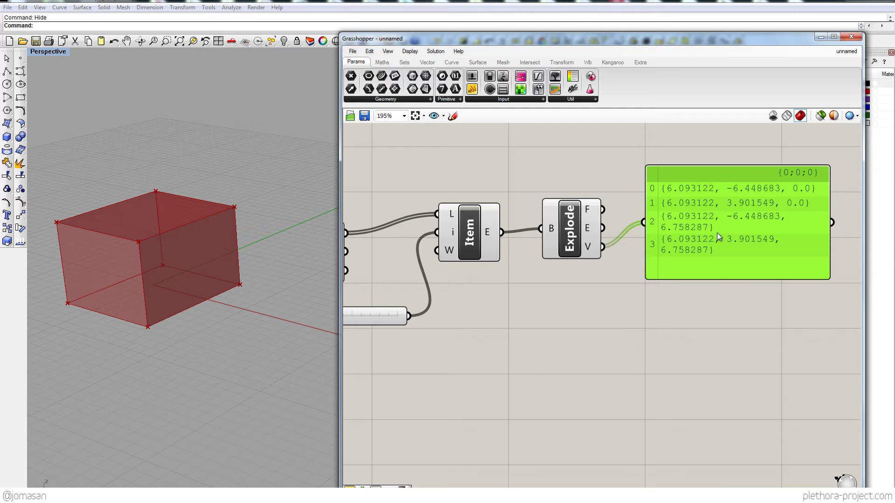
{"action": "key", "text": "Delete"}
Step: Duplicate the List Item component with its slider and place the copies beyond the second Explode component
{"action": "right_click_drag", "start_coordinate": [642, 267], "coordinate": [541, 252]}
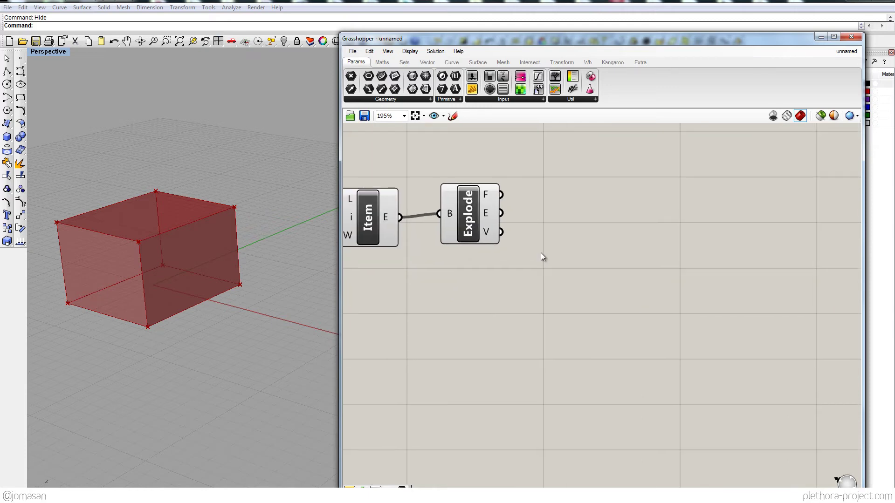
{"action": "scroll", "coordinate": [541, 253], "scroll_direction": "down", "scroll_amount": 5}
{"action": "scroll", "coordinate": [501, 250], "scroll_direction": "up", "scroll_amount": 4}
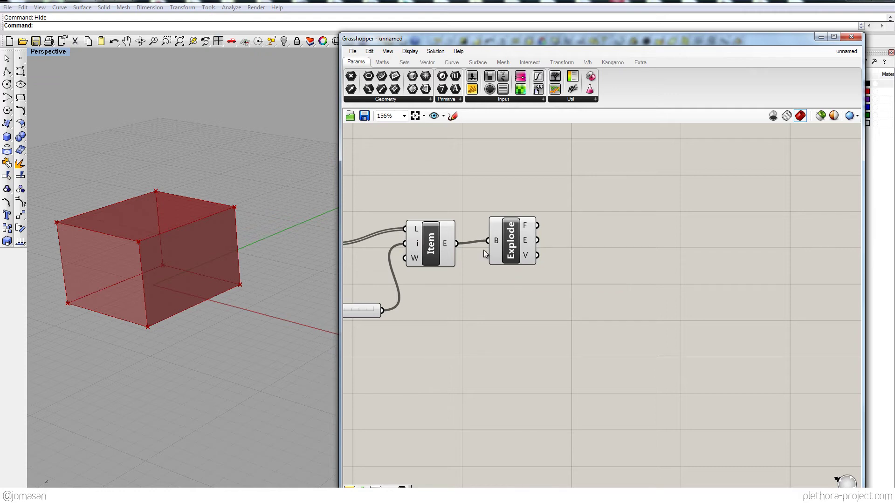
{"action": "left_click", "coordinate": [438, 260]}
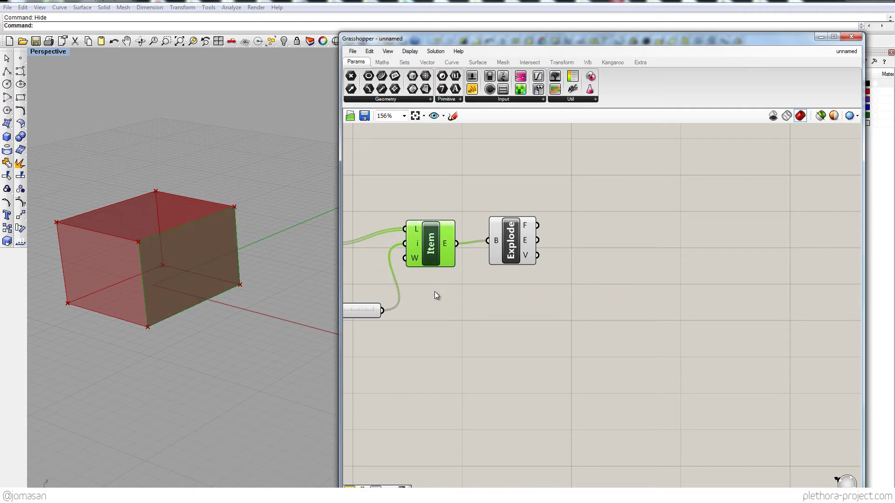
{"action": "right_click_drag", "start_coordinate": [434, 295], "coordinate": [532, 290]}
{"action": "left_click", "coordinate": [451, 309], "text": "shift"}
{"action": "key", "text": "ctrl+c"}
{"action": "key", "text": "ctrl+v"}
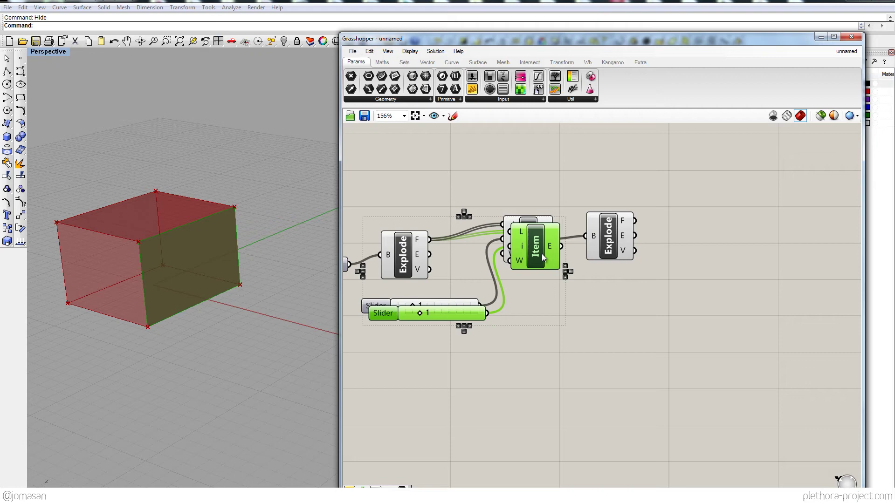
{"action": "left_click_drag", "start_coordinate": [552, 256], "coordinate": [756, 228]}
Step: Connect the second Explode's V output to the copied List Item's L input and shift the copied pair farther along
{"action": "right_click_drag", "start_coordinate": [645, 247], "coordinate": [550, 266]}
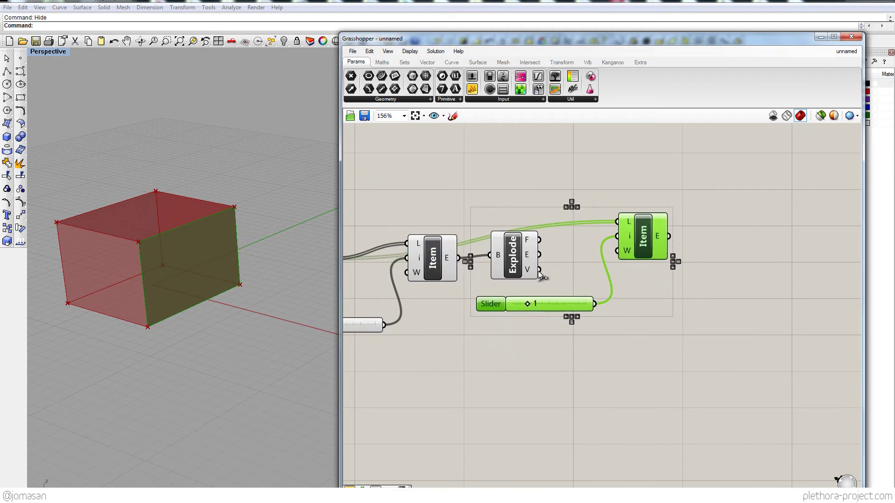
{"action": "left_click_drag", "start_coordinate": [539, 269], "coordinate": [618, 222]}
{"action": "right_click_drag", "start_coordinate": [639, 252], "coordinate": [599, 247]}
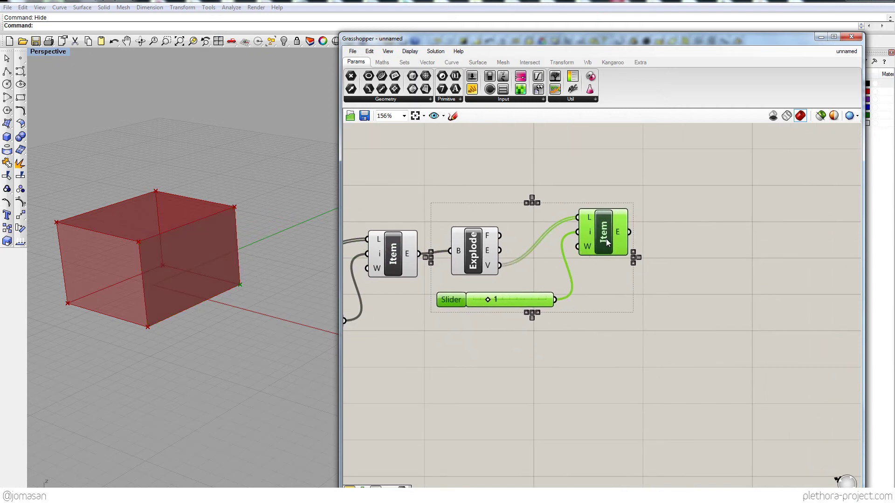
{"action": "left_click_drag", "start_coordinate": [606, 238], "coordinate": [657, 250]}
{"action": "right_click_drag", "start_coordinate": [658, 250], "coordinate": [593, 242]}
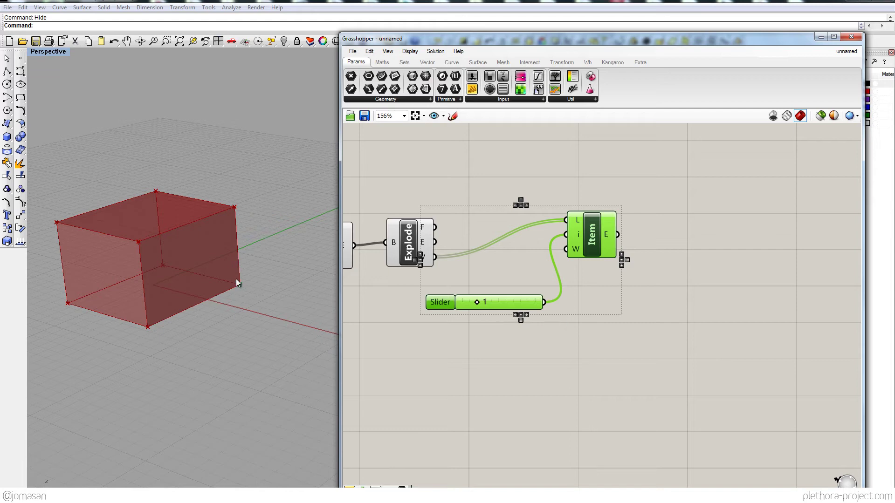
Step: Set the copied slider to 0 and select the copied List Item to preview its vertex
{"action": "right_click_drag", "start_coordinate": [523, 278], "coordinate": [502, 289]}
{"action": "left_click", "coordinate": [502, 289]}
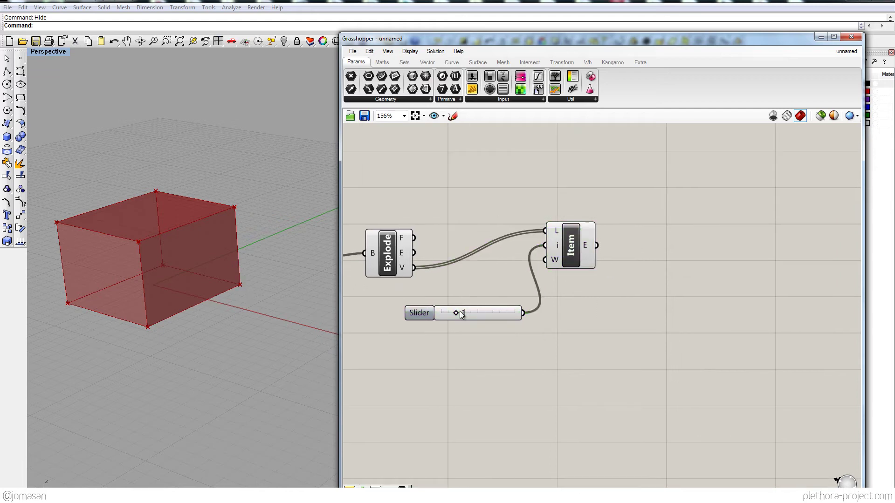
{"action": "left_click", "coordinate": [572, 246]}
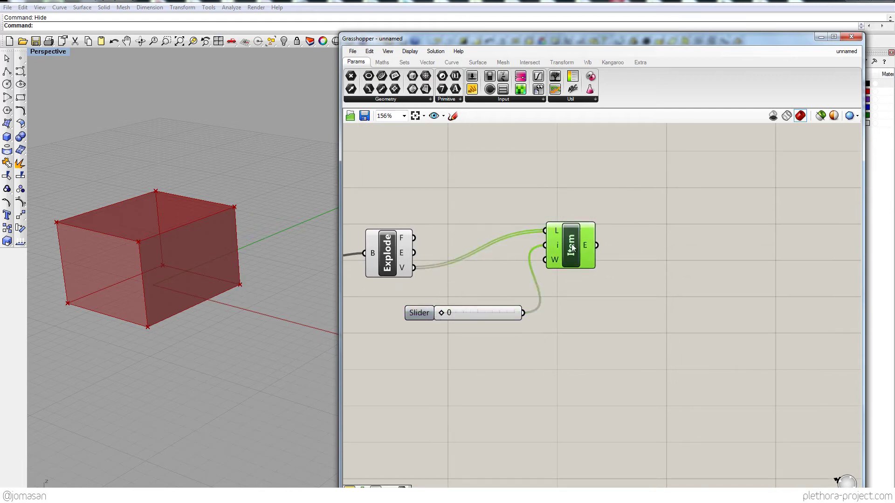
Step: Delete the slider feeding the copied List Item's index input
{"action": "left_click_drag", "start_coordinate": [494, 313], "coordinate": [504, 266]}
{"action": "right_click_drag", "start_coordinate": [504, 266], "coordinate": [520, 280]}
{"action": "key", "text": "Delete"}
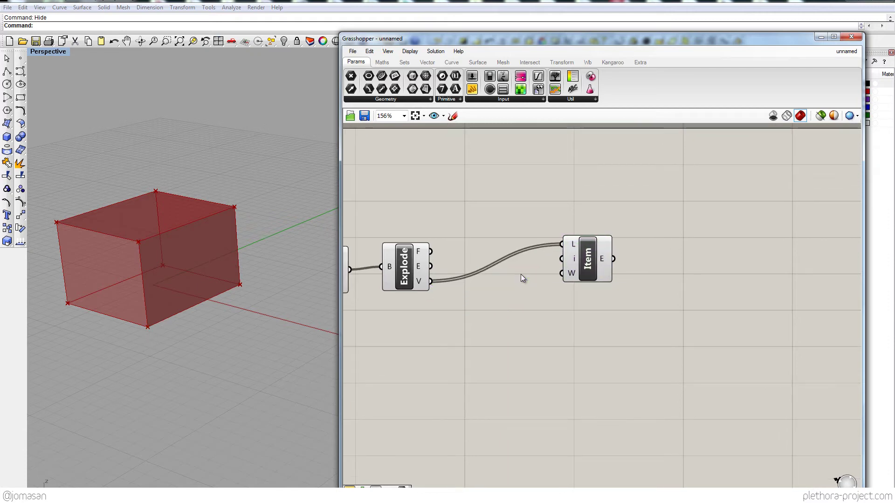
Step: Add a small panel containing 0, connect it to the copied List Item's i input, and select the List Item
{"action": "left_click_drag", "start_coordinate": [514, 290], "coordinate": [513, 277]}
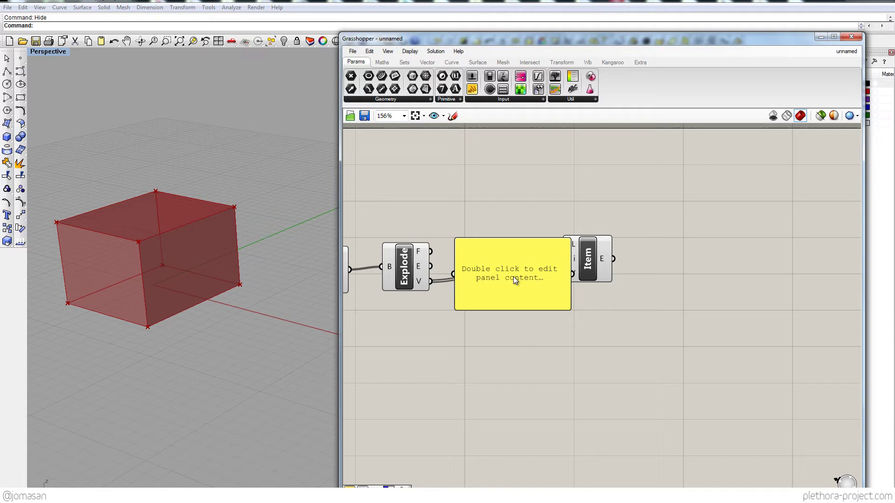
{"action": "double_click", "coordinate": [513, 276]}
{"action": "type", "text": "0"}
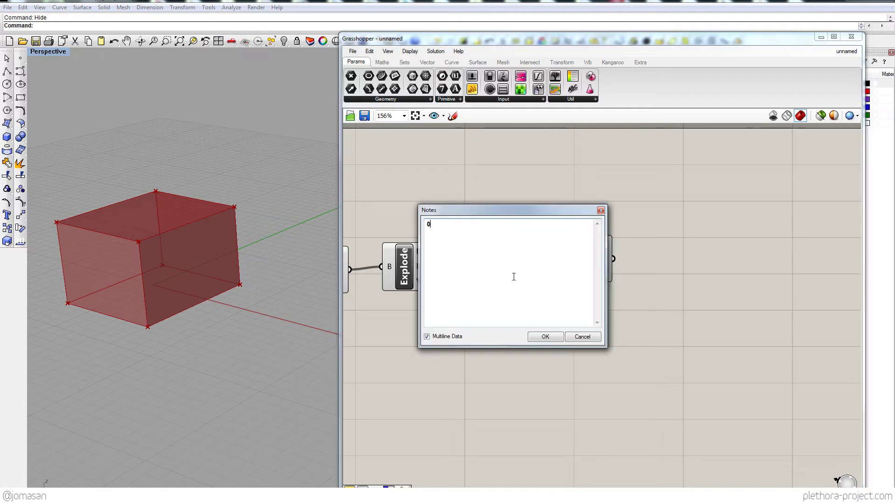
{"action": "left_click", "coordinate": [545, 337]}
{"action": "left_click_drag", "start_coordinate": [569, 309], "coordinate": [562, 259]}
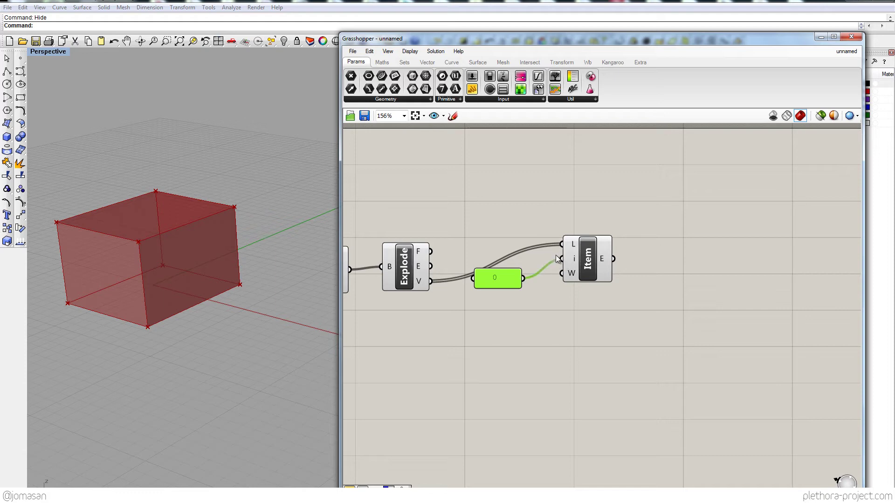
{"action": "left_click", "coordinate": [591, 250]}
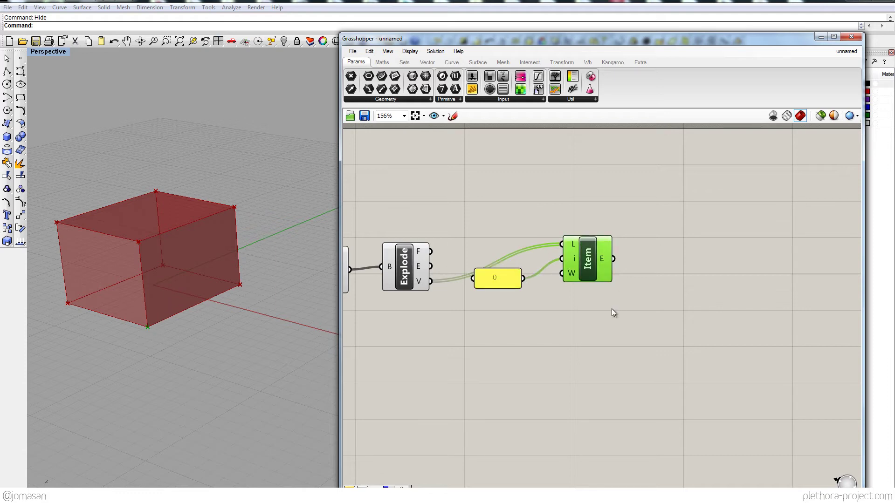
Step: Duplicate the 0 panel and its List Item three times, stacking the copies below the original pair
{"action": "left_click_drag", "start_coordinate": [611, 309], "coordinate": [494, 207]}
{"action": "key", "text": "ctrl+c"}
{"action": "key", "text": "ctrl+v"}
{"action": "left_click_drag", "start_coordinate": [588, 275], "coordinate": [582, 318]}
{"action": "key", "text": "ctrl+v"}
{"action": "left_click_drag", "start_coordinate": [600, 265], "coordinate": [590, 350]}
{"action": "key", "text": "ctrl+v"}
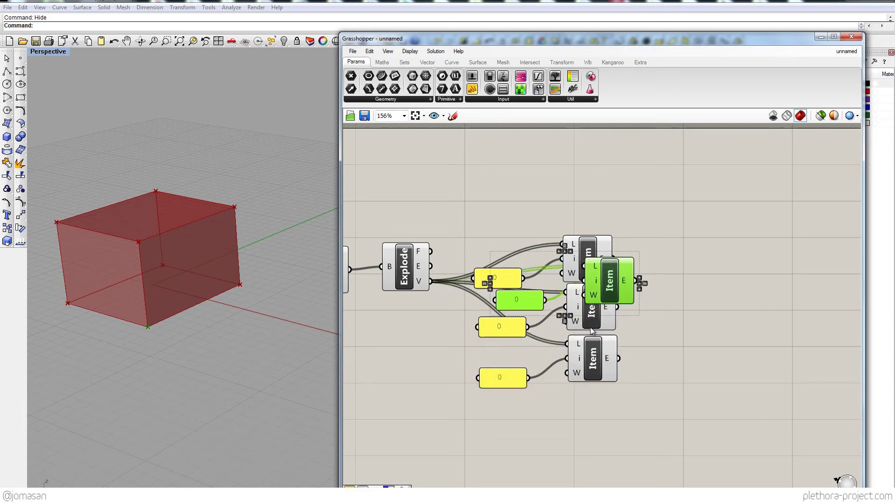
{"action": "left_click_drag", "start_coordinate": [598, 275], "coordinate": [581, 399]}
Step: Set the second index panel to 1, without a trailing blank line
{"action": "double_click", "coordinate": [499, 331]}
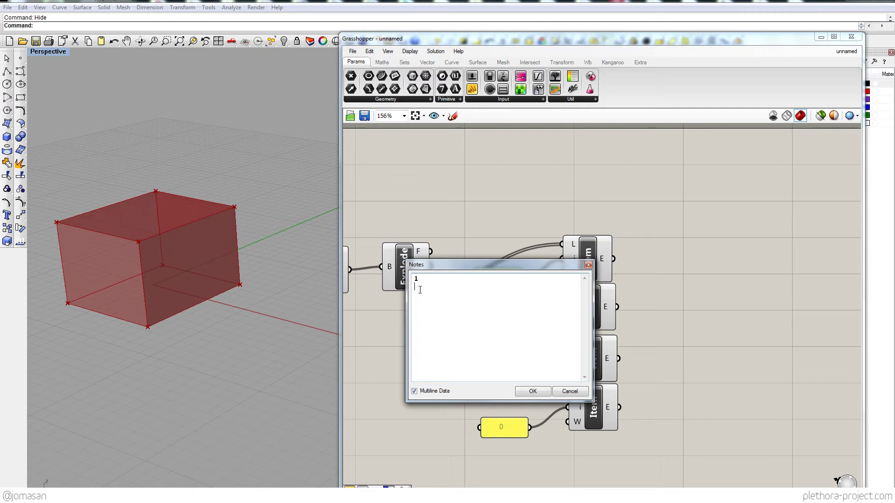
{"action": "left_click", "coordinate": [534, 393]}
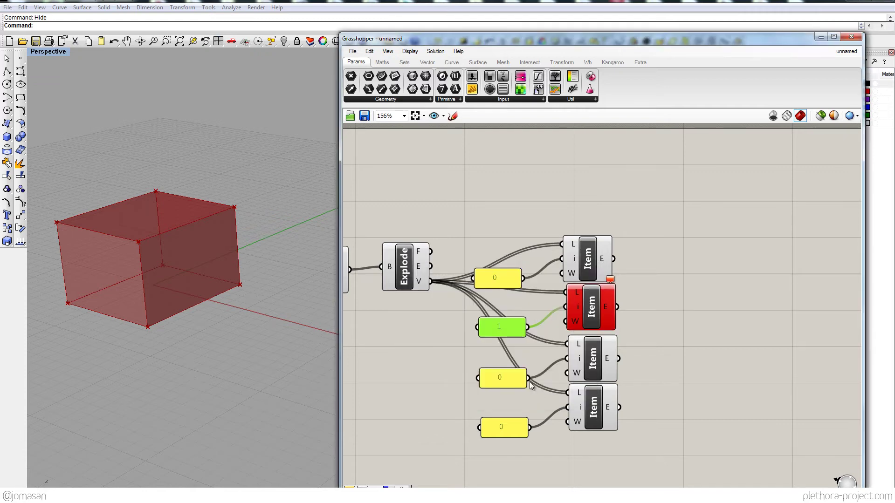
{"action": "double_click", "coordinate": [499, 326]}
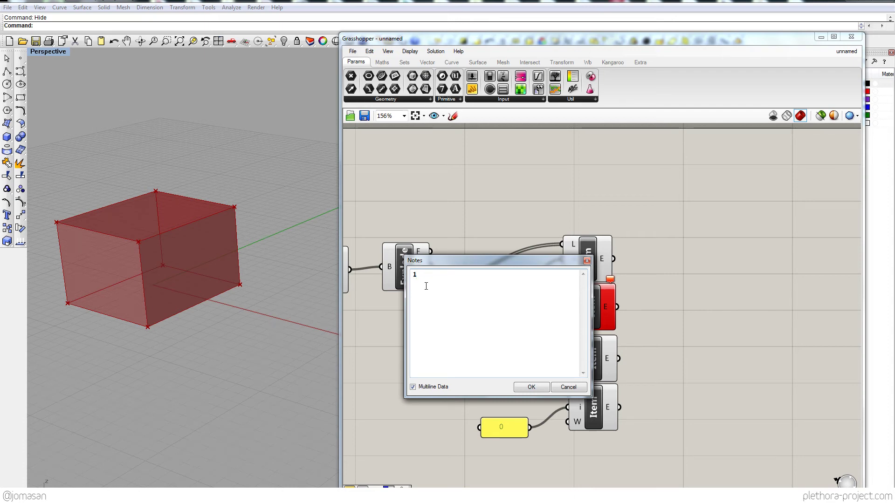
{"action": "left_click", "coordinate": [531, 388]}
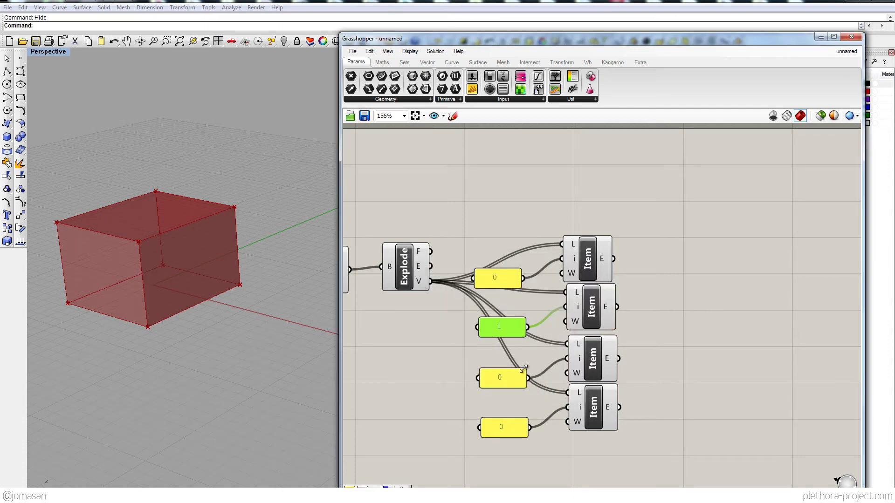
Step: Set the third index panel to 2 and the fourth index panel to 3
{"action": "double_click", "coordinate": [510, 379]}
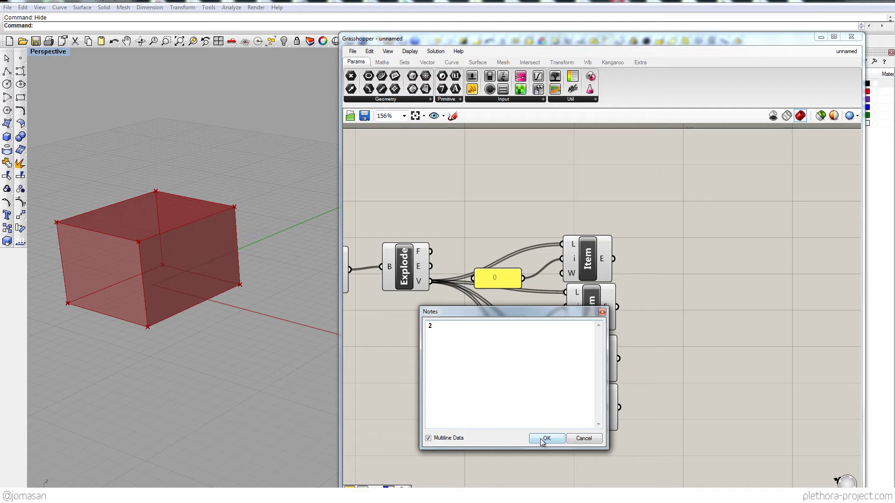
{"action": "left_click", "coordinate": [546, 437]}
{"action": "double_click", "coordinate": [503, 435]}
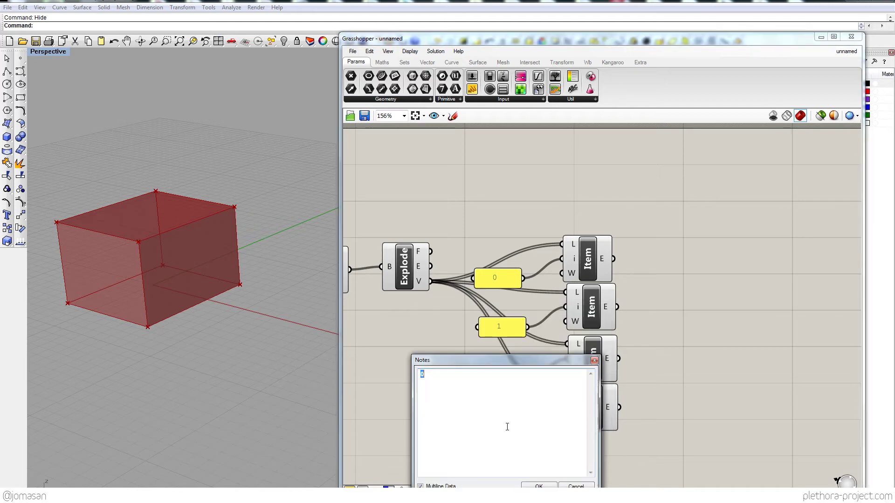
{"action": "type", "text": "3"}
{"action": "left_click", "coordinate": [532, 479]}
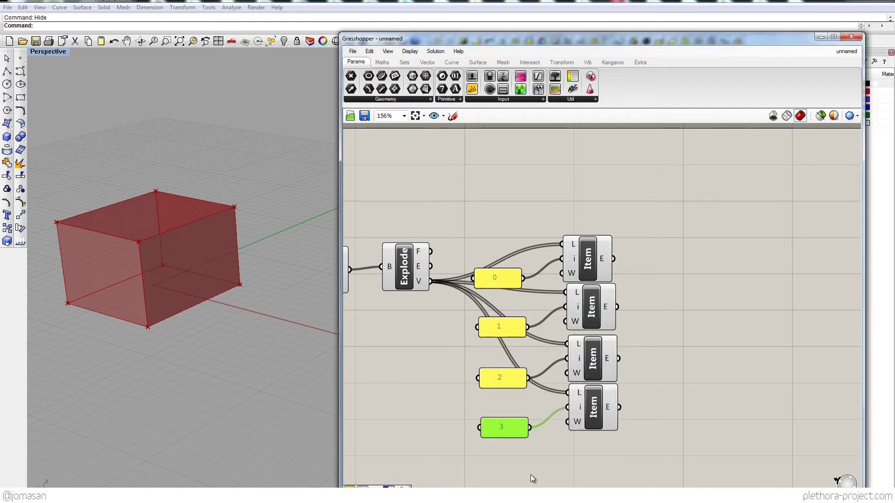
Step: Select each of the four vertex List Items in turn to check which box corner each one picks
{"action": "right_click_drag", "start_coordinate": [521, 389], "coordinate": [460, 330]}
{"action": "left_click", "coordinate": [536, 245]}
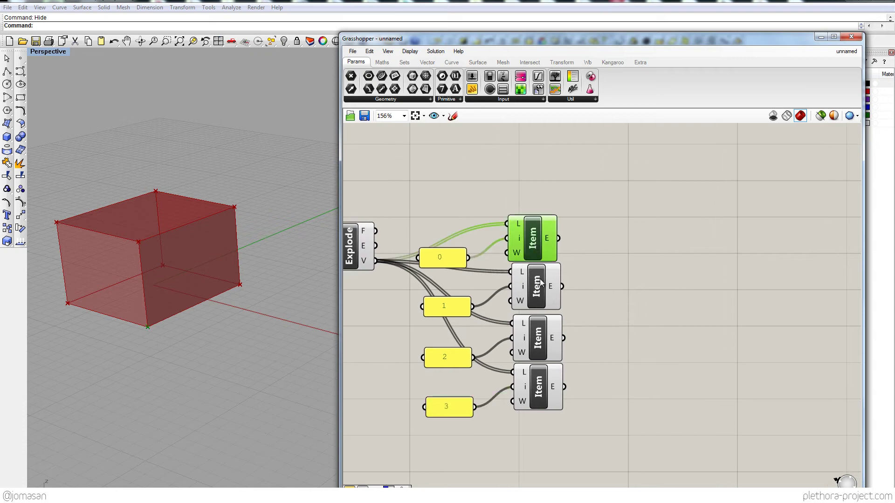
{"action": "left_click", "coordinate": [541, 290]}
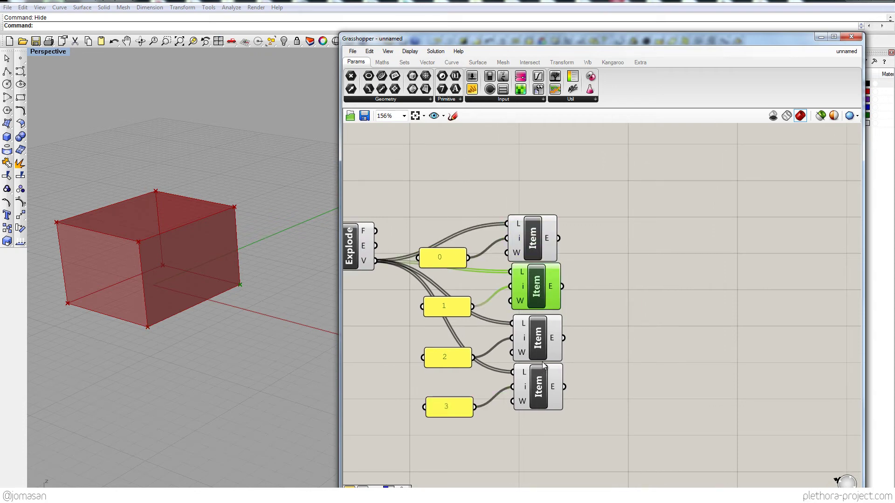
{"action": "left_click", "coordinate": [542, 350]}
{"action": "left_click", "coordinate": [544, 385]}
{"action": "right_click_drag", "start_coordinate": [392, 282], "coordinate": [488, 288]}
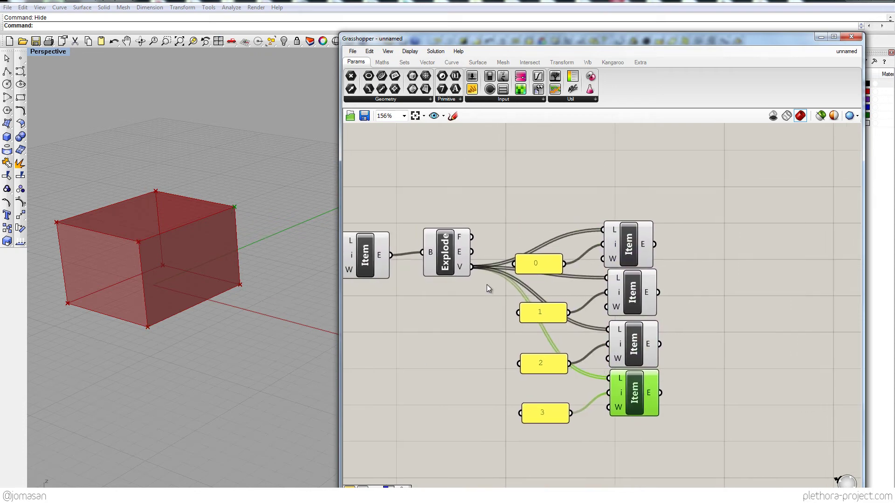
Step: Select the second Explode component, set the face slider to 0, and preview the first two vertex List Items
{"action": "left_click", "coordinate": [452, 265]}
{"action": "right_click_drag", "start_coordinate": [421, 264], "coordinate": [555, 245]}
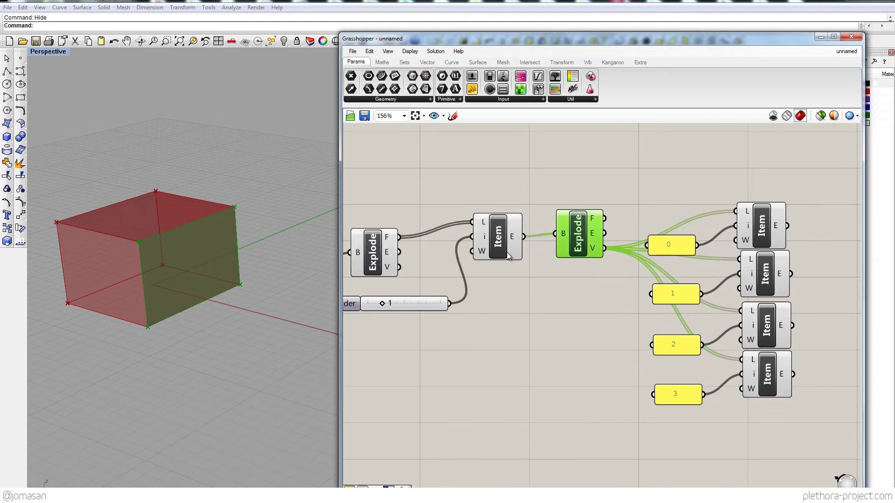
{"action": "right_click_drag", "start_coordinate": [373, 311], "coordinate": [390, 309]}
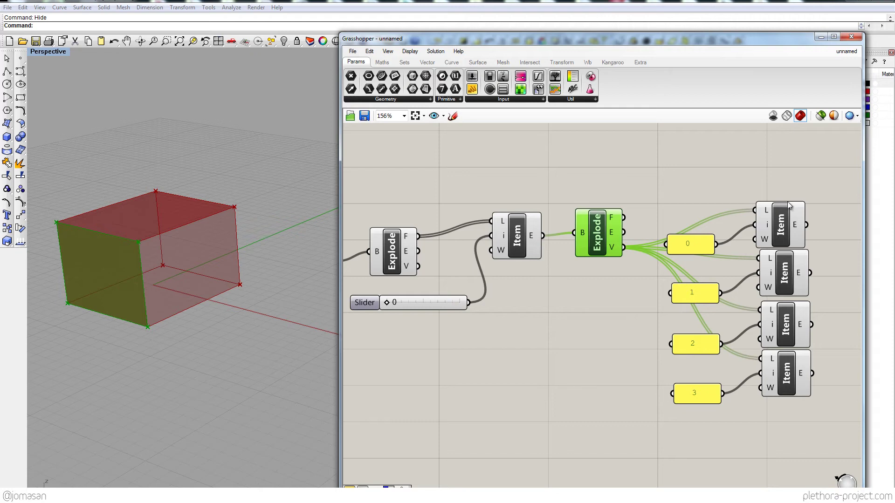
{"action": "left_click", "coordinate": [789, 219]}
{"action": "left_click", "coordinate": [791, 275]}
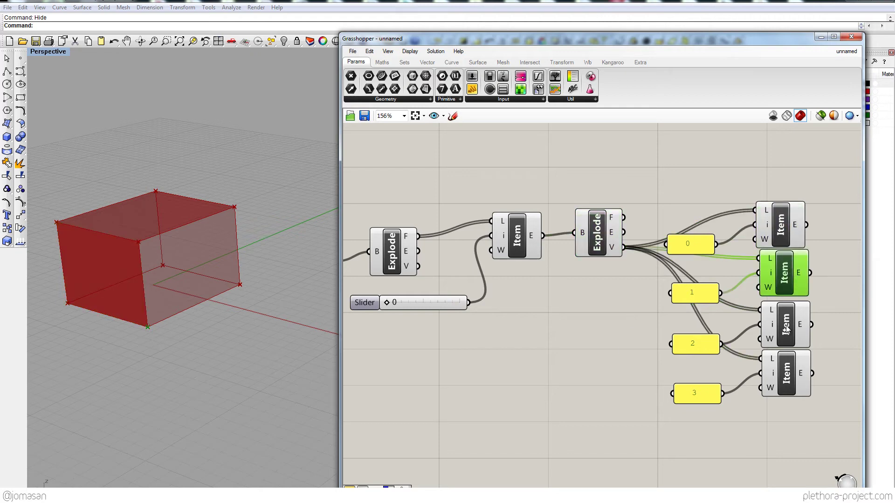
Step: Add an Addition component beside the vertex List Items and connect the first List Item's E output to its A input
{"action": "right_click_drag", "start_coordinate": [834, 255], "coordinate": [535, 226]}
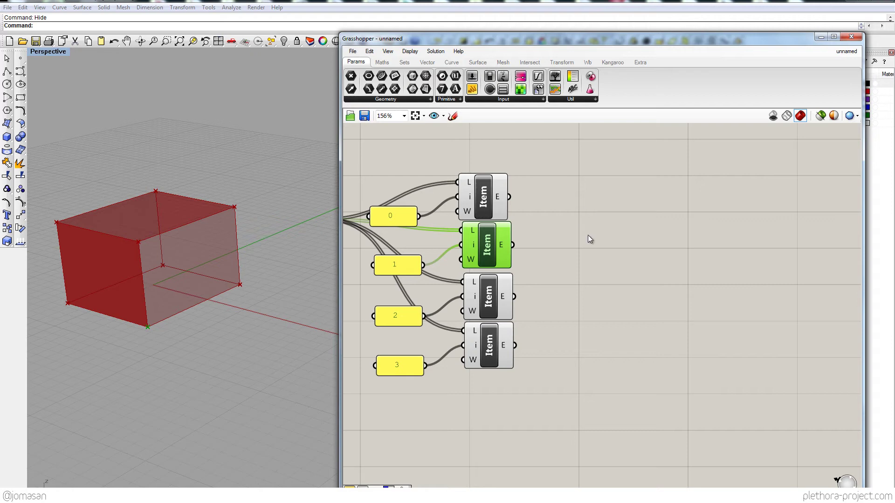
{"action": "left_click", "coordinate": [536, 260]}
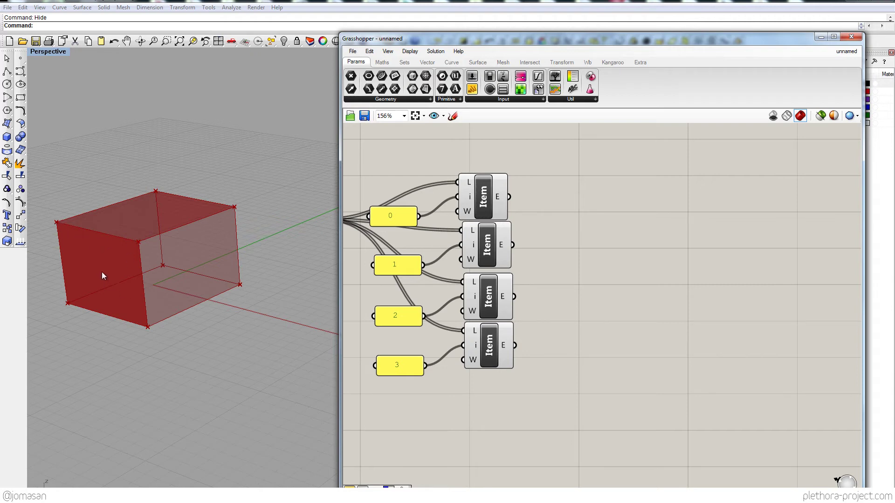
{"action": "double_click", "coordinate": [593, 230]}
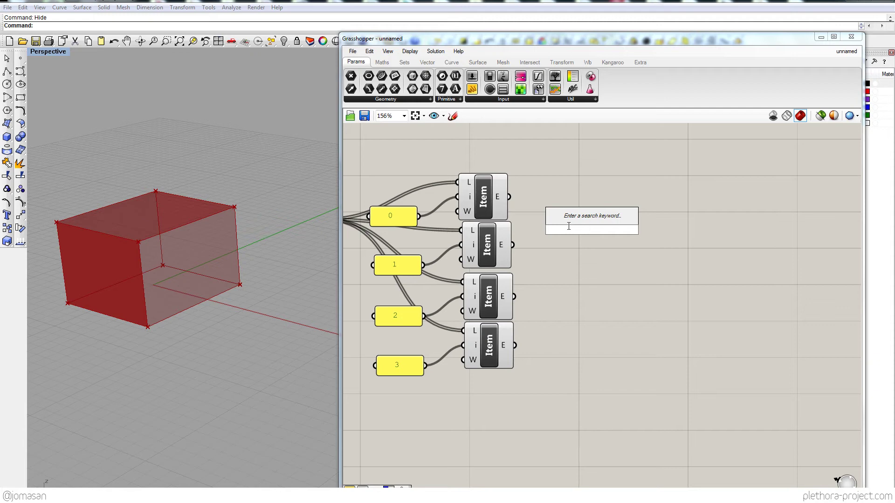
{"action": "type", "text": "+"}
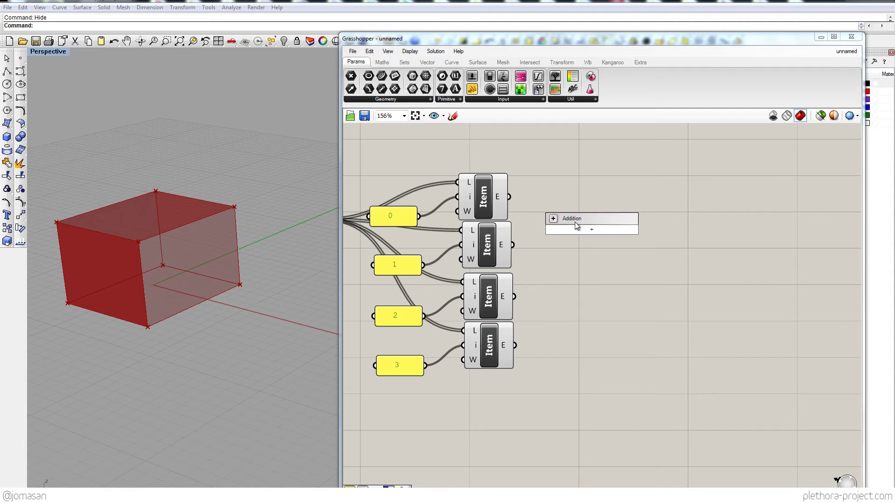
{"action": "left_click", "coordinate": [577, 218]}
{"action": "left_click_drag", "start_coordinate": [575, 226], "coordinate": [590, 221]}
{"action": "left_click_drag", "start_coordinate": [508, 197], "coordinate": [581, 218]}
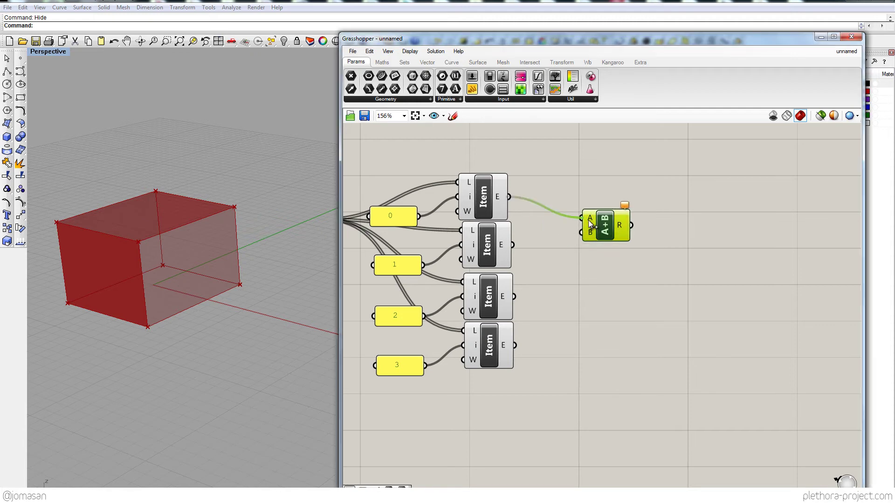
Step: Connect the second List Item to the Addition's B input, duplicate the component, and feed the copy the first sum and the third List Item
{"action": "left_click_drag", "start_coordinate": [512, 245], "coordinate": [671, 265]}
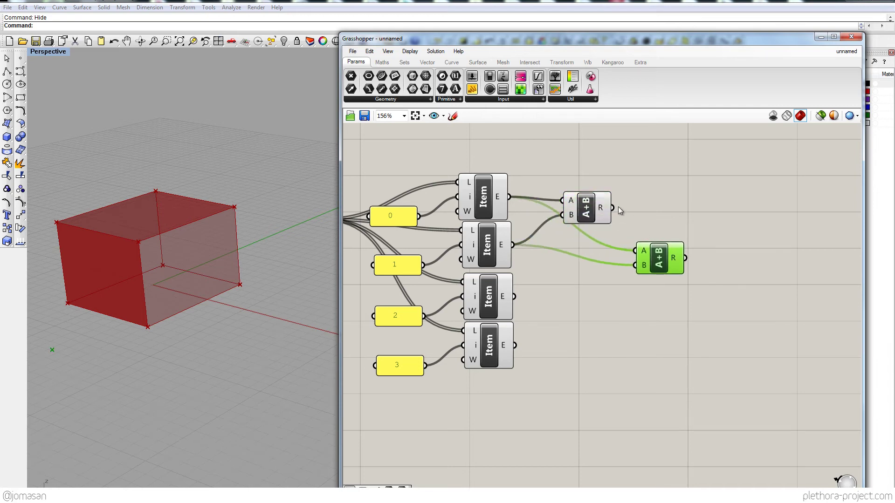
{"action": "left_click_drag", "start_coordinate": [613, 208], "coordinate": [641, 258]}
{"action": "left_click_drag", "start_coordinate": [636, 266], "coordinate": [514, 296]}
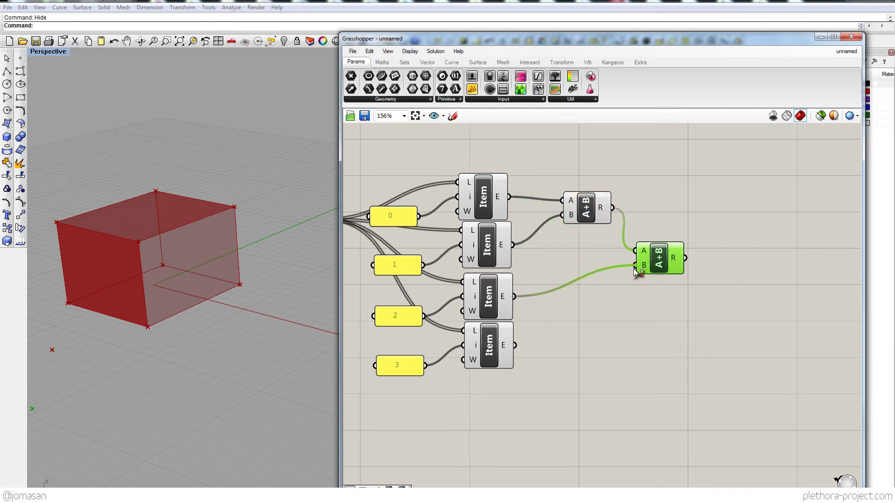
Step: Duplicate the Addition component once more, connect the second sum to A and the fourth List Item to B, and tidy the components' positions
{"action": "left_click_drag", "start_coordinate": [586, 208], "coordinate": [733, 293], "text": "alt"}
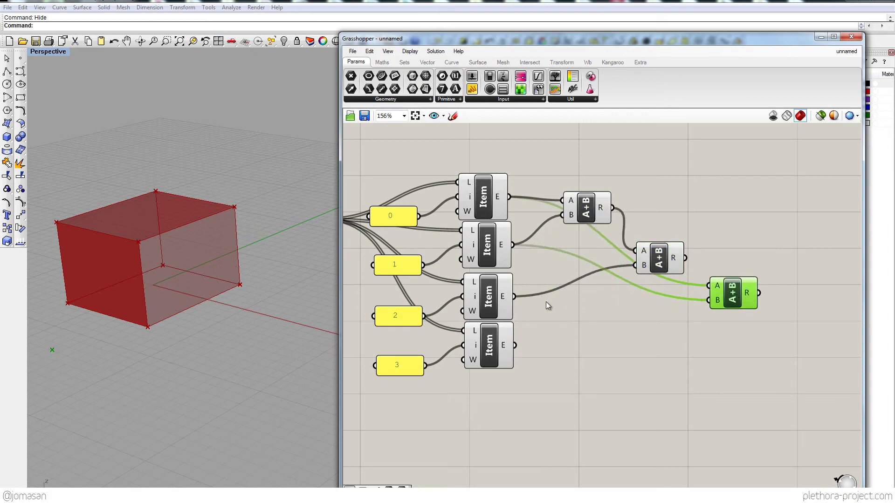
{"action": "left_click_drag", "start_coordinate": [685, 257], "coordinate": [709, 286]}
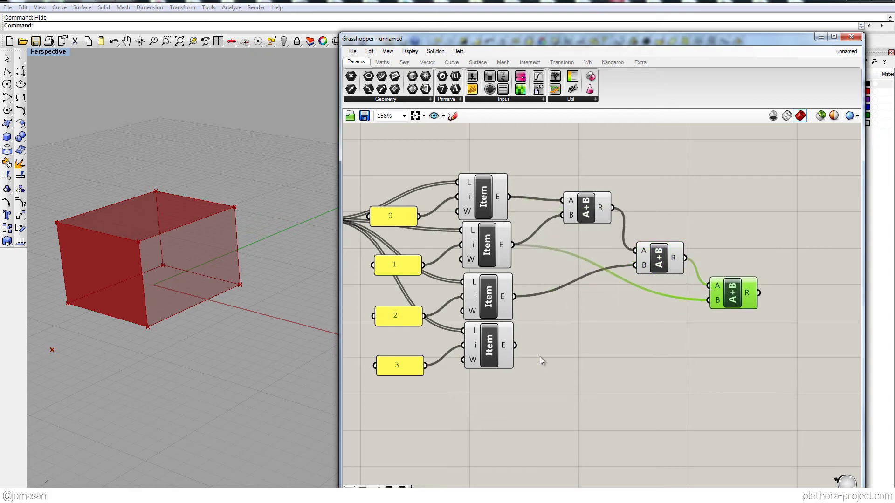
{"action": "left_click_drag", "start_coordinate": [533, 344], "coordinate": [708, 303]}
{"action": "left_click_drag", "start_coordinate": [732, 301], "coordinate": [735, 285]}
{"action": "right_click_drag", "start_coordinate": [734, 293], "coordinate": [621, 324]}
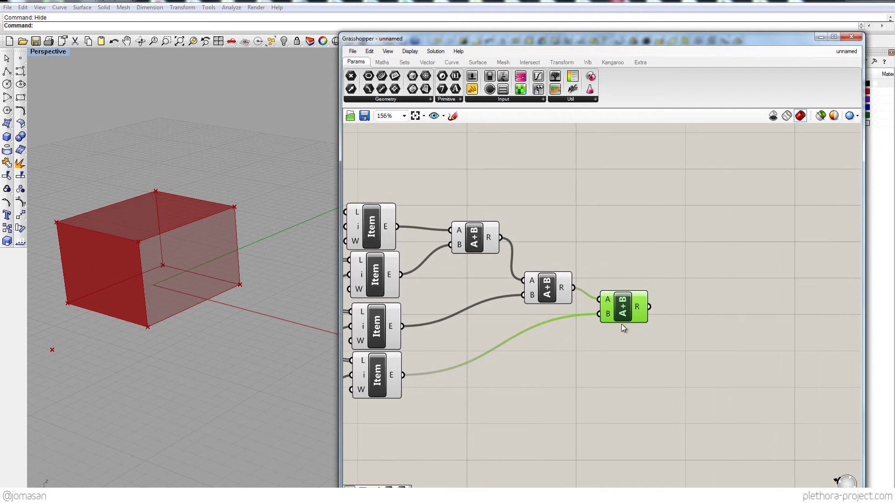
{"action": "left_click", "coordinate": [547, 285]}
{"action": "left_click_drag", "start_coordinate": [548, 288], "coordinate": [536, 269]}
{"action": "left_click", "coordinate": [626, 308]}
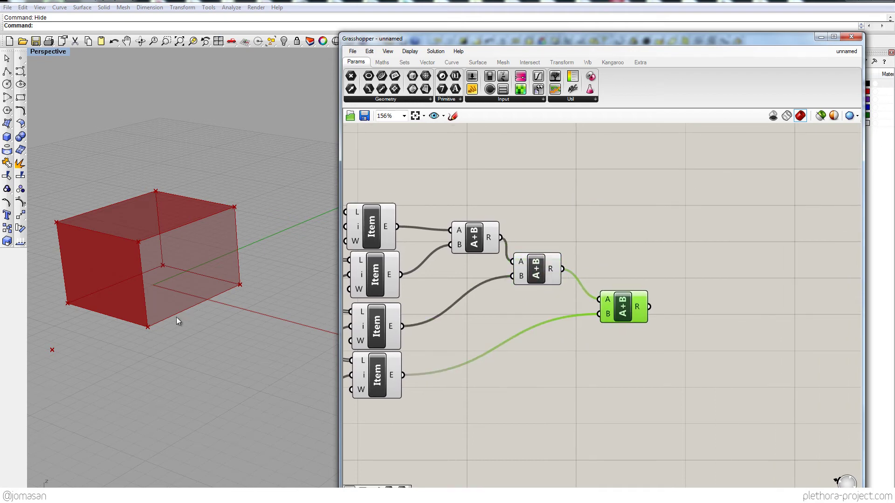
Step: Add a Division component after the last Addition and connect the total of the four vertices to its A input
{"action": "right_click_drag", "start_coordinate": [674, 290], "coordinate": [635, 265]}
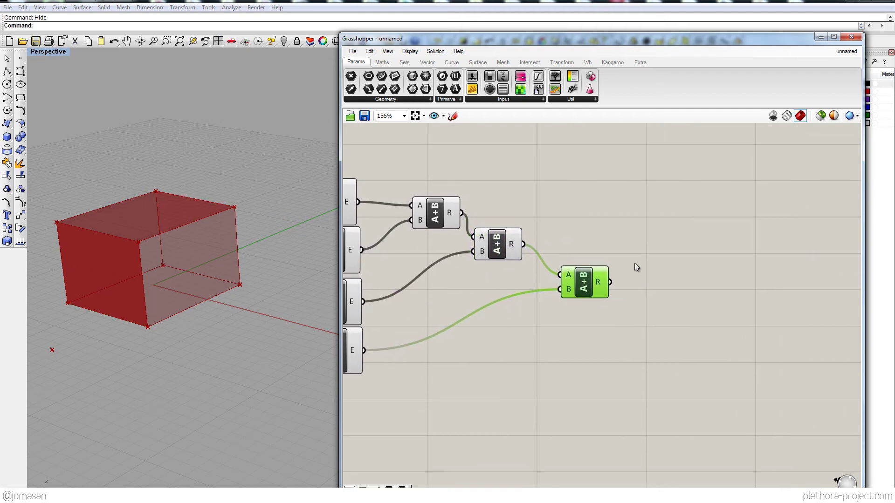
{"action": "double_click", "coordinate": [645, 249]}
{"action": "type", "text": "/"}
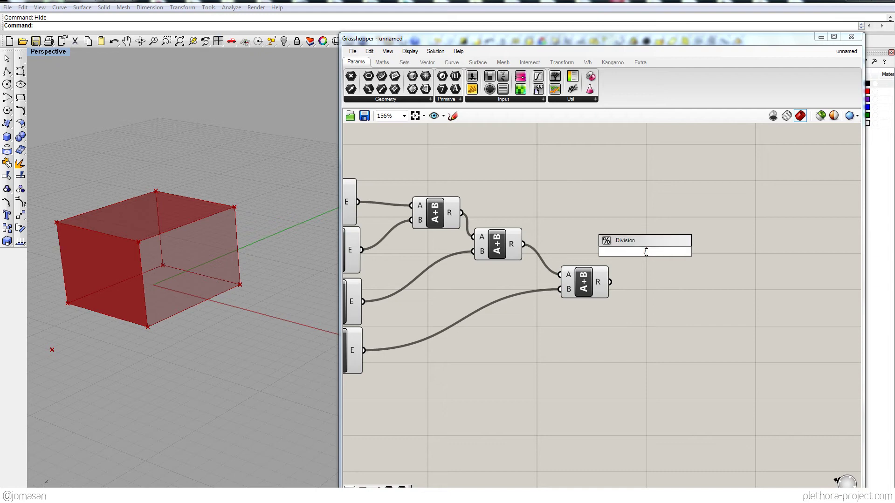
{"action": "key", "text": "Return"}
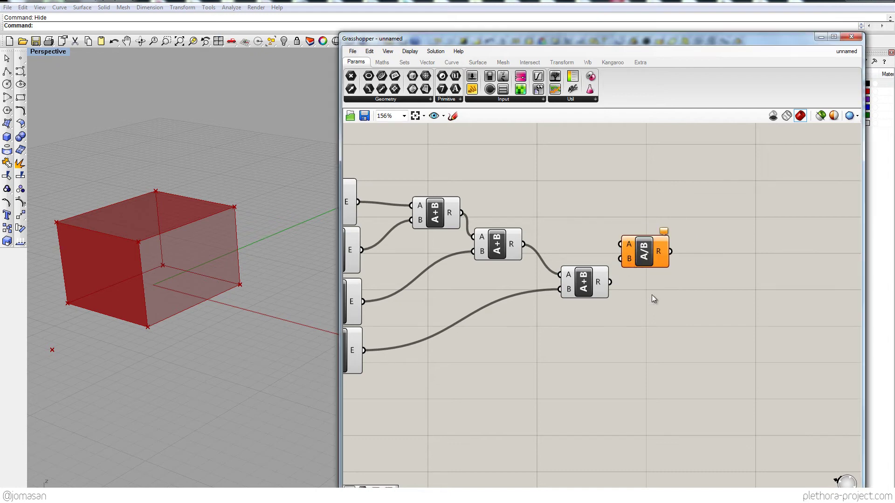
{"action": "left_click_drag", "start_coordinate": [650, 258], "coordinate": [656, 302]}
{"action": "left_click_drag", "start_coordinate": [614, 282], "coordinate": [672, 313]}
Step: Add a panel containing 4, connect it to the Division's B input, and select the Division component to preview its point
{"action": "left_click_drag", "start_coordinate": [471, 88], "coordinate": [580, 352]}
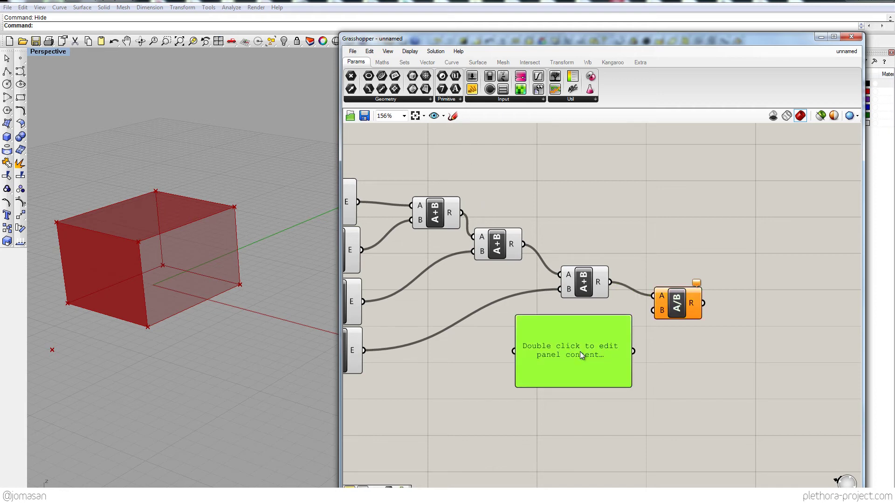
{"action": "double_click", "coordinate": [580, 352]}
{"action": "type", "text": "4"}
{"action": "left_click", "coordinate": [603, 411]}
{"action": "left_click_drag", "start_coordinate": [653, 318], "coordinate": [654, 311]}
{"action": "left_click", "coordinate": [674, 312]}
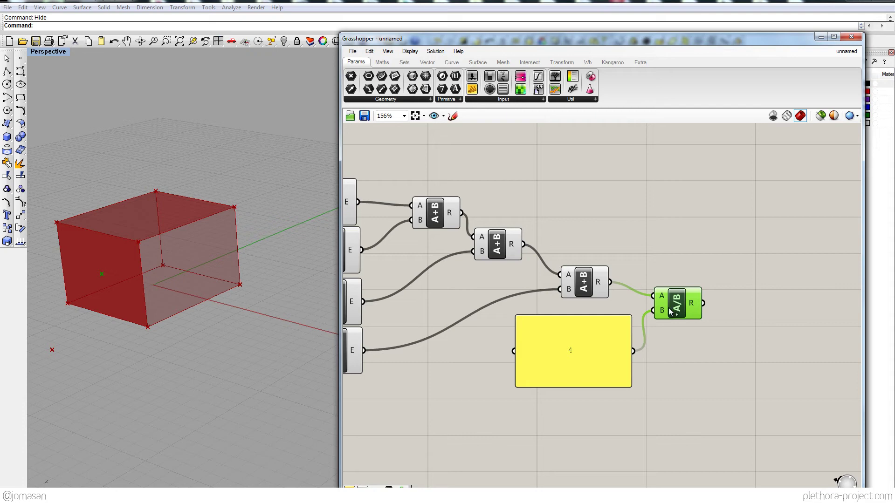
Step: Zoom in on the box and select each Addition and the Division in turn to examine the points they produce
{"action": "right_click_drag", "start_coordinate": [104, 272], "coordinate": [198, 256], "text": "shift"}
{"action": "scroll", "coordinate": [218, 245], "scroll_direction": "up", "scroll_amount": 7}
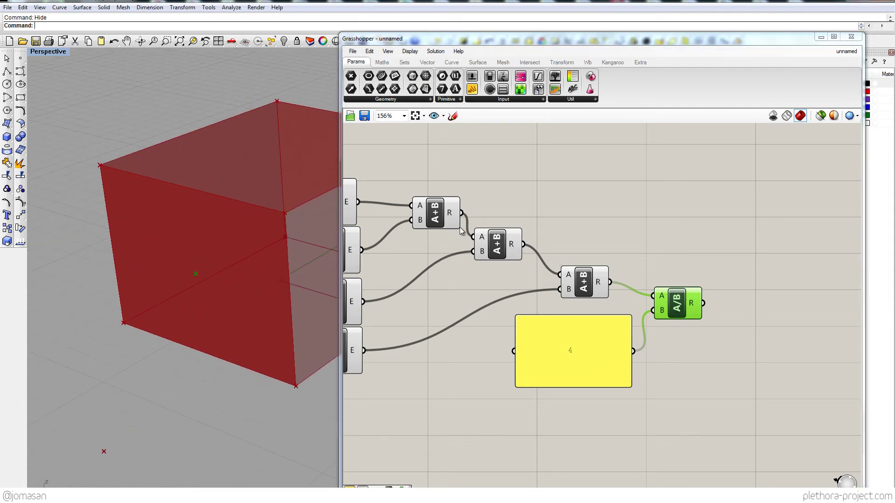
{"action": "right_click_drag", "start_coordinate": [437, 303], "coordinate": [536, 288]}
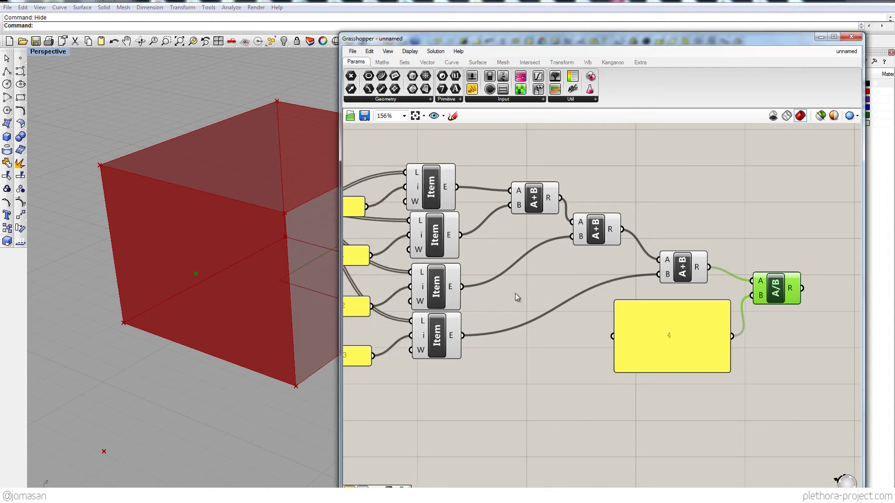
{"action": "left_click", "coordinate": [534, 198]}
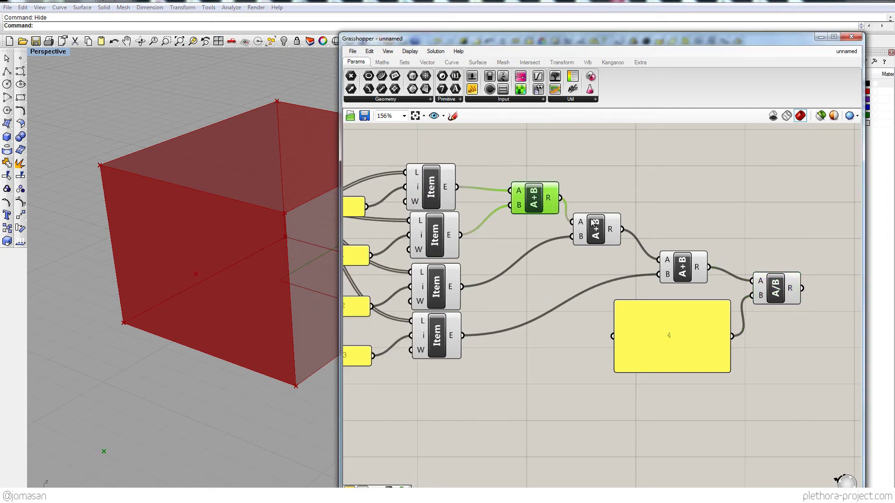
{"action": "left_click", "coordinate": [592, 223]}
{"action": "left_click", "coordinate": [681, 270]}
{"action": "left_click", "coordinate": [769, 293]}
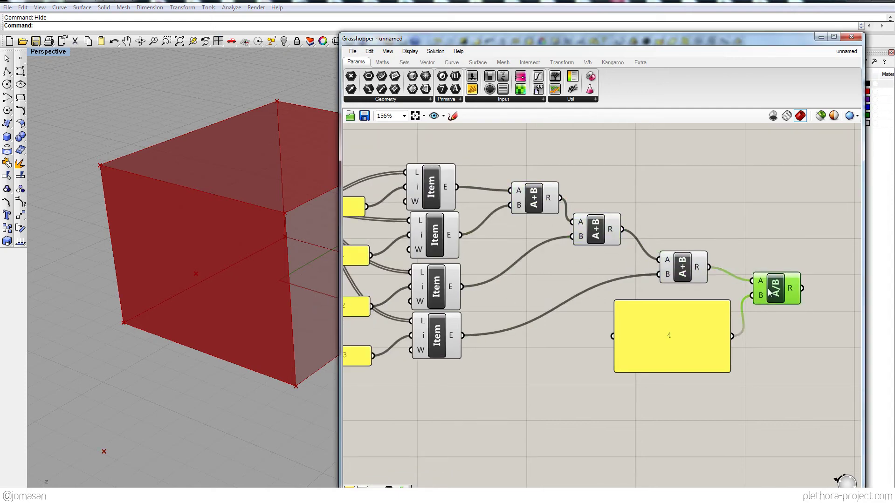
Step: Select the Addition and Division components with the divisor panel and move them together above the vertex List Items
{"action": "left_click_drag", "start_coordinate": [505, 152], "coordinate": [813, 394]}
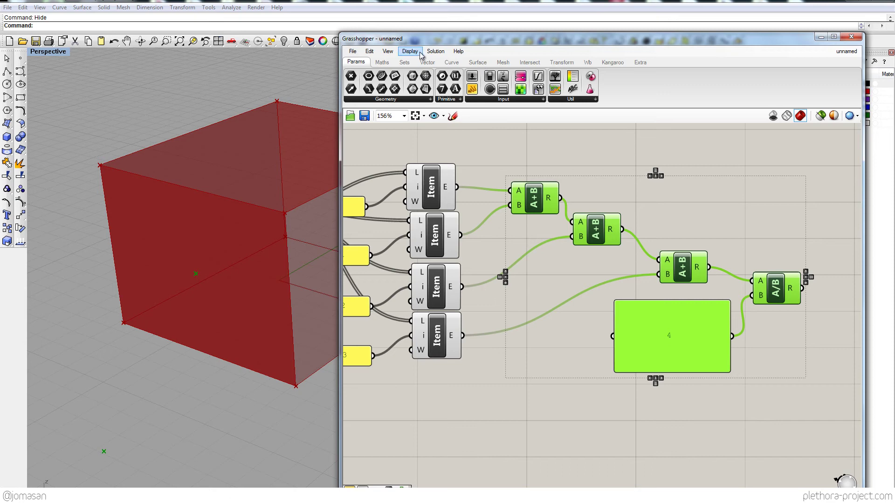
{"action": "left_click", "coordinate": [384, 63]}
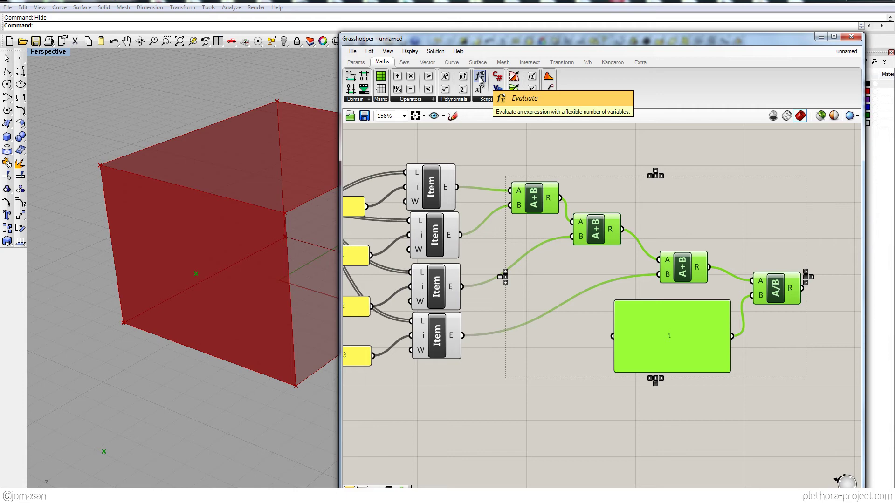
{"action": "right_click_drag", "start_coordinate": [546, 237], "coordinate": [497, 206]}
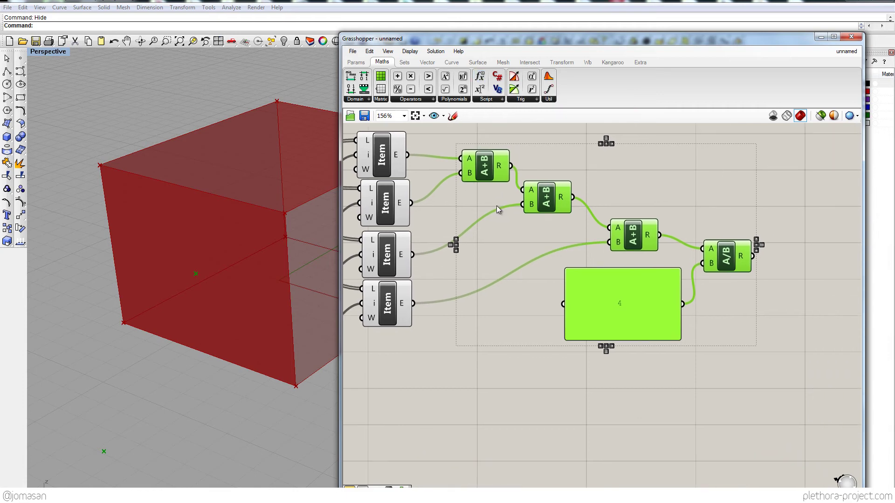
{"action": "scroll", "coordinate": [497, 206], "scroll_direction": "down", "scroll_amount": 2}
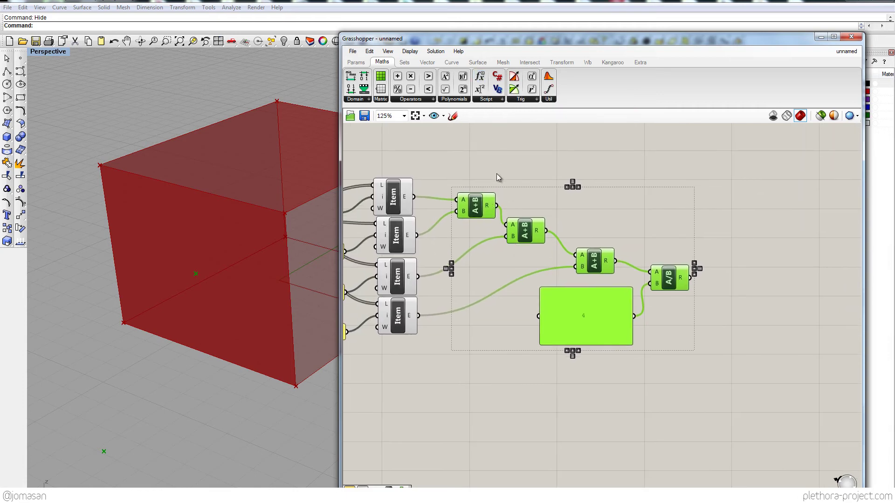
{"action": "left_click_drag", "start_coordinate": [593, 265], "coordinate": [641, 181]}
{"action": "right_click_drag", "start_coordinate": [626, 232], "coordinate": [591, 285]}
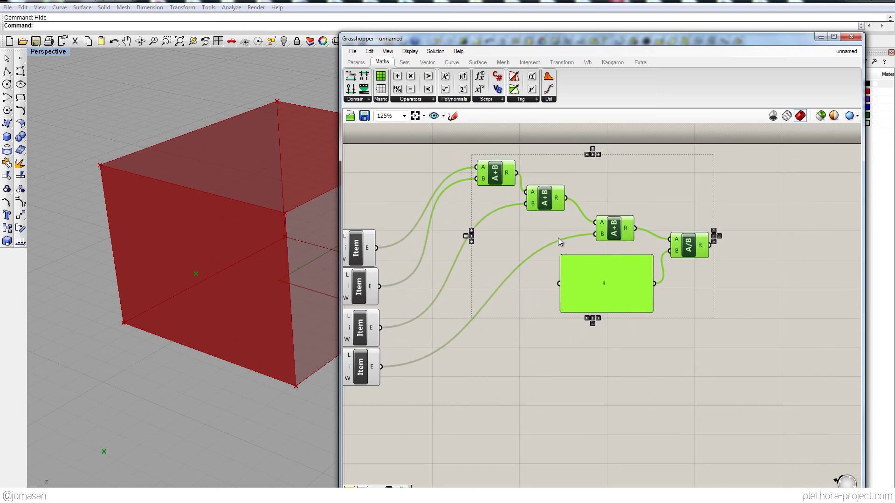
Step: Shrink the divisor panel and move the Addition and Division components closer together into a compact chain
{"action": "left_click", "coordinate": [581, 251]}
{"action": "left_click_drag", "start_coordinate": [649, 310], "coordinate": [549, 194]}
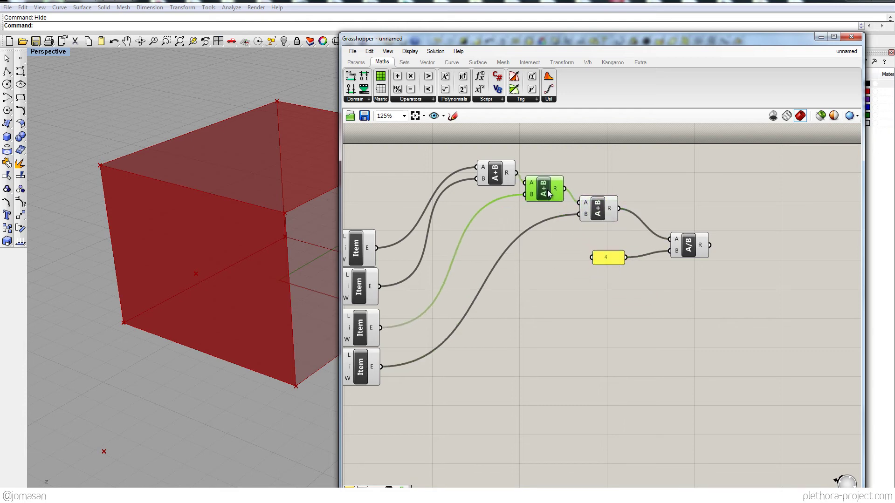
{"action": "left_click_drag", "start_coordinate": [693, 249], "coordinate": [654, 226]}
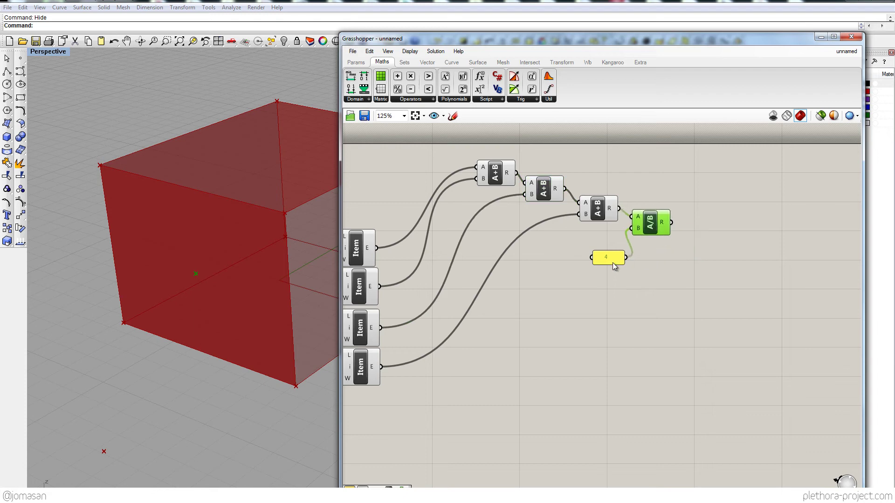
{"action": "left_click_drag", "start_coordinate": [606, 258], "coordinate": [594, 247]}
Step: Group the three Addition components, the Division component and the divisor panel
{"action": "left_click_drag", "start_coordinate": [434, 149], "coordinate": [706, 283]}
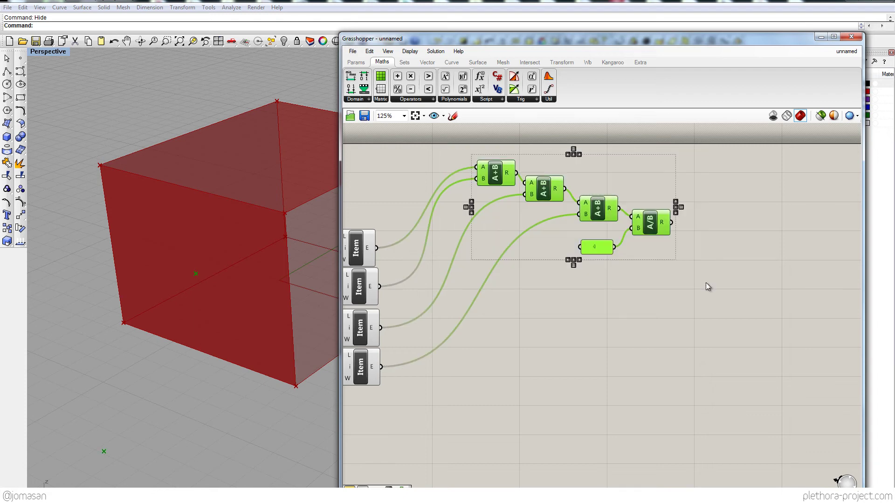
{"action": "key", "text": "ctrl+g"}
{"action": "left_click", "coordinate": [544, 139]}
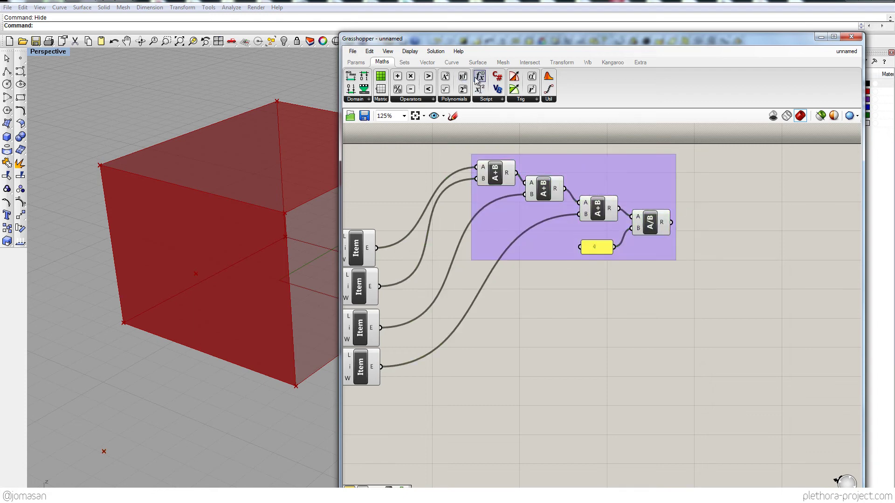
Step: Place an Evaluate component below the averaging group, beside the vertex List Items
{"action": "left_click_drag", "start_coordinate": [479, 76], "coordinate": [525, 331]}
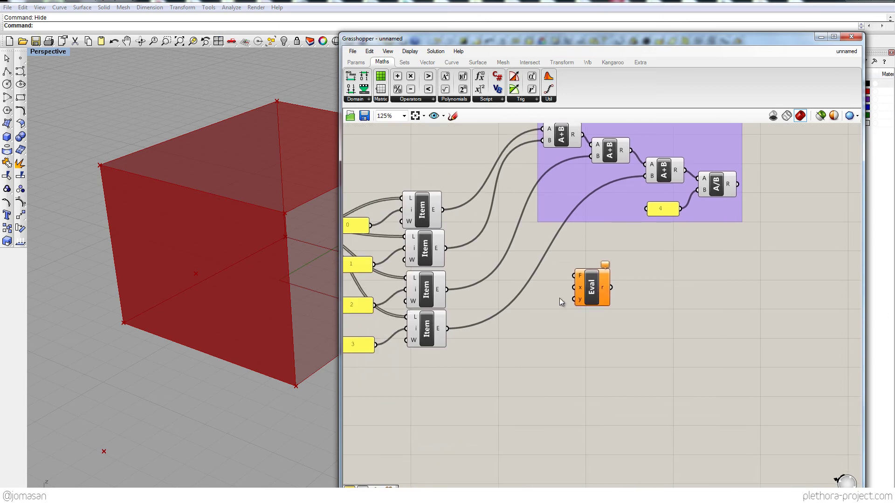
{"action": "scroll", "coordinate": [560, 298], "scroll_direction": "up", "scroll_amount": 2}
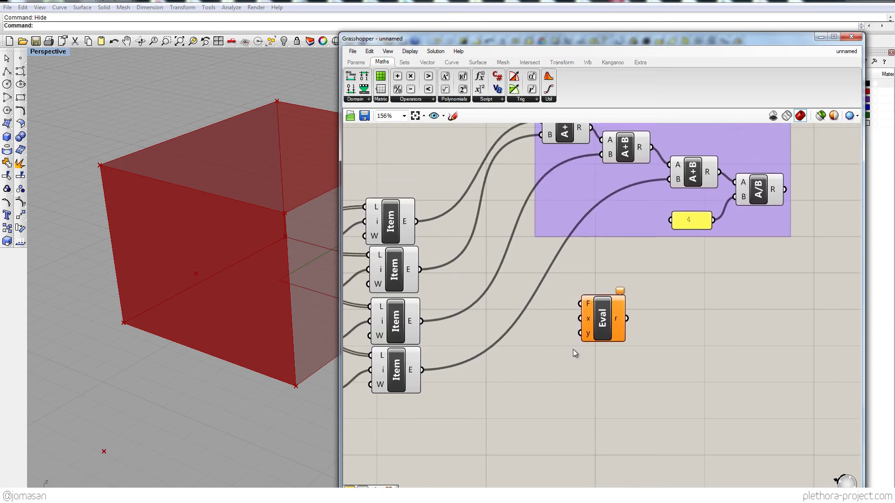
{"action": "left_click", "coordinate": [602, 332]}
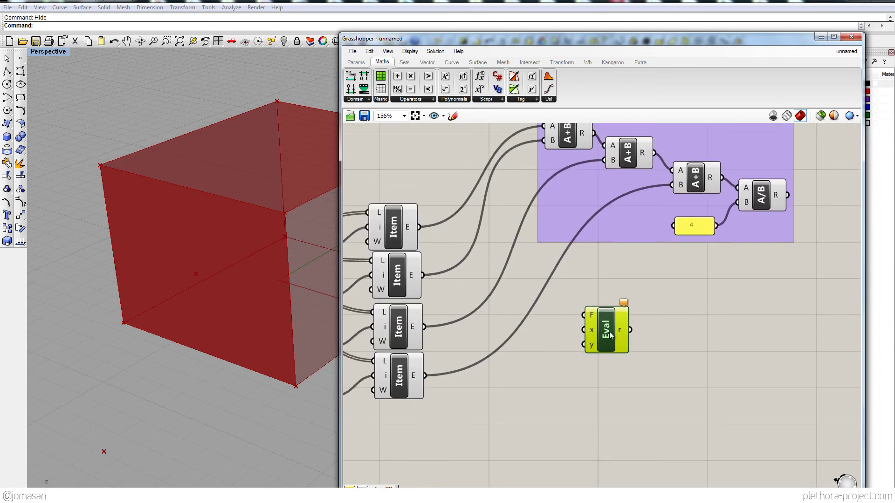
Step: Try adding z and u variable inputs to the Evaluate component and remove them again
{"action": "scroll", "coordinate": [601, 346], "scroll_direction": "up", "scroll_amount": 5}
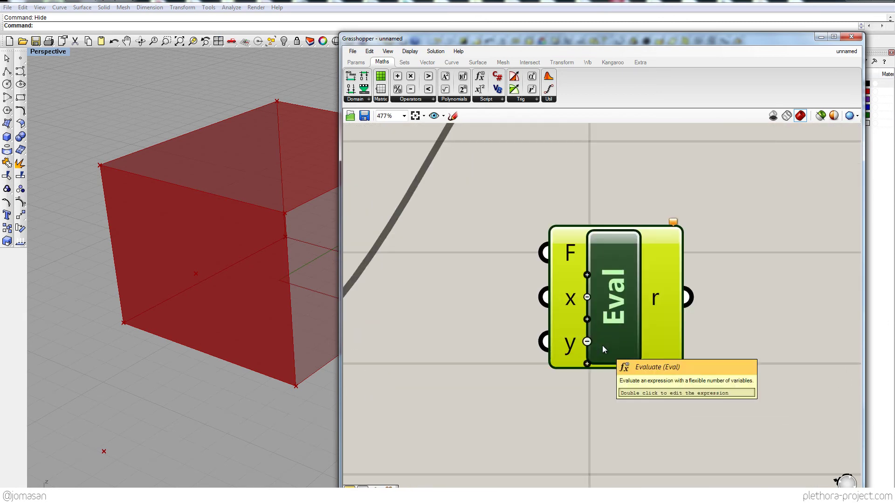
{"action": "left_click", "coordinate": [587, 364]}
{"action": "left_click", "coordinate": [587, 385]}
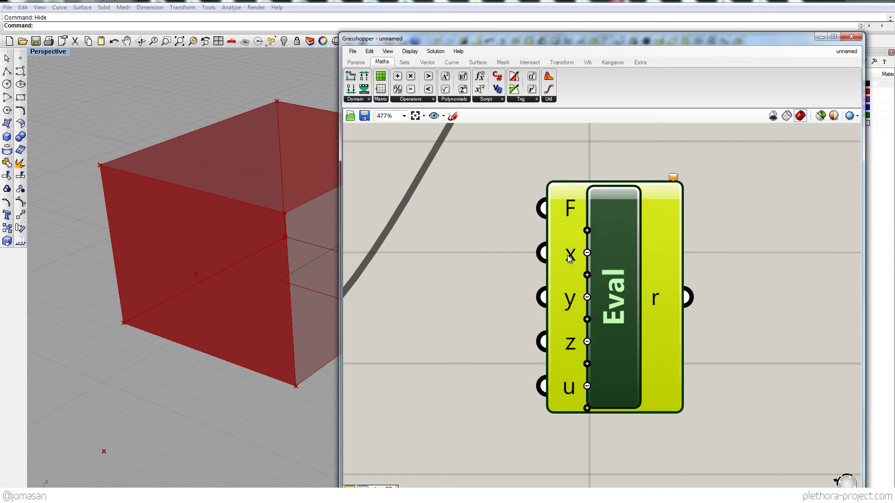
{"action": "left_click", "coordinate": [587, 386]}
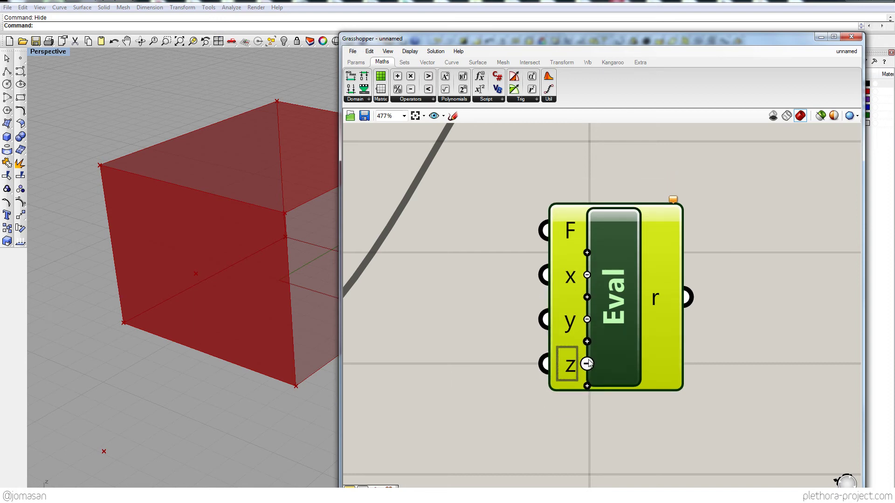
{"action": "left_click", "coordinate": [587, 364]}
Step: Set the Evaluate component's expression to x + y and connect the first List Item's E output to its x input
{"action": "scroll", "coordinate": [566, 326], "scroll_direction": "down", "scroll_amount": 6}
{"action": "double_click", "coordinate": [609, 306]}
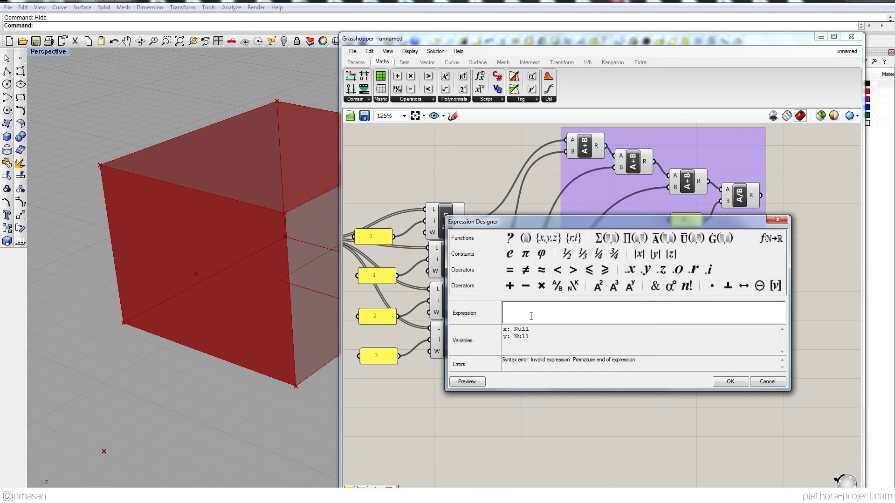
{"action": "type", "text": "x"}
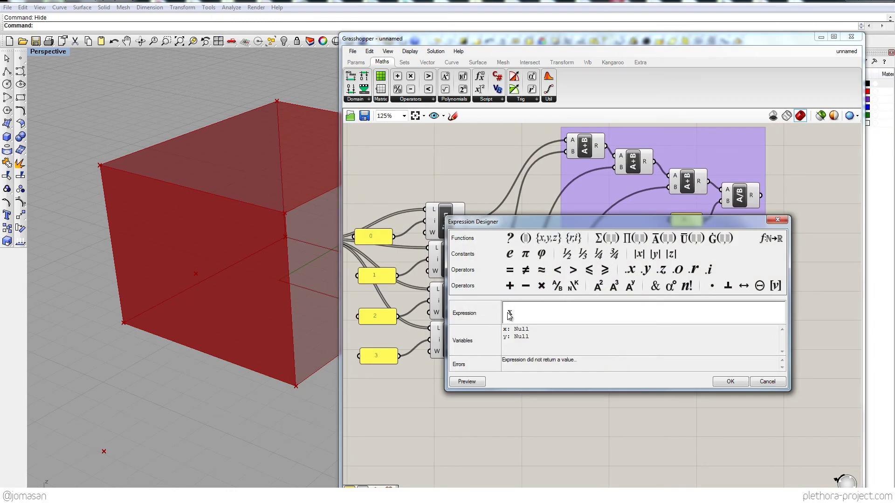
{"action": "left_click_drag", "start_coordinate": [522, 222], "coordinate": [569, 370]}
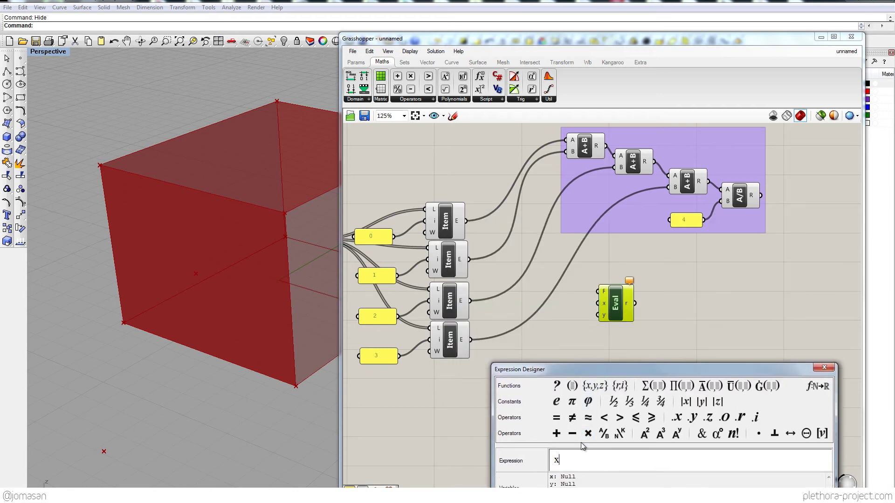
{"action": "type", "text": "y"}
{"action": "left_click_drag", "start_coordinate": [635, 365], "coordinate": [642, 337]}
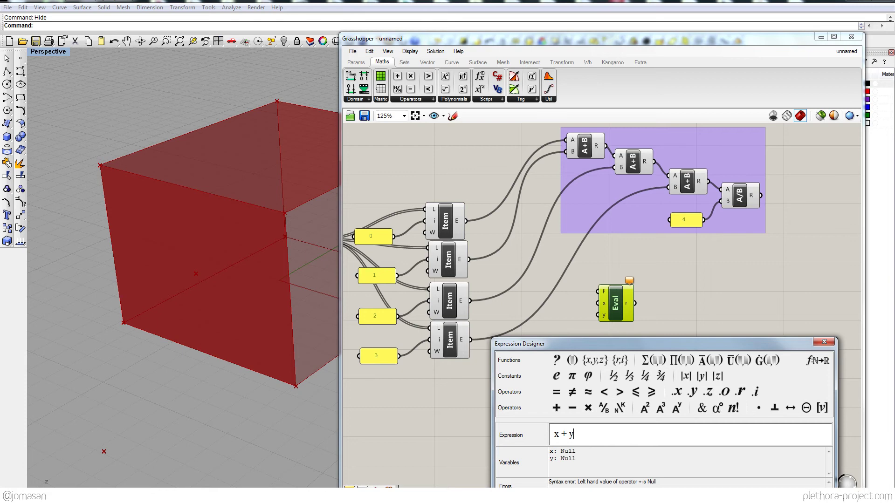
{"action": "key", "text": "Return"}
{"action": "left_click_drag", "start_coordinate": [468, 222], "coordinate": [598, 302]}
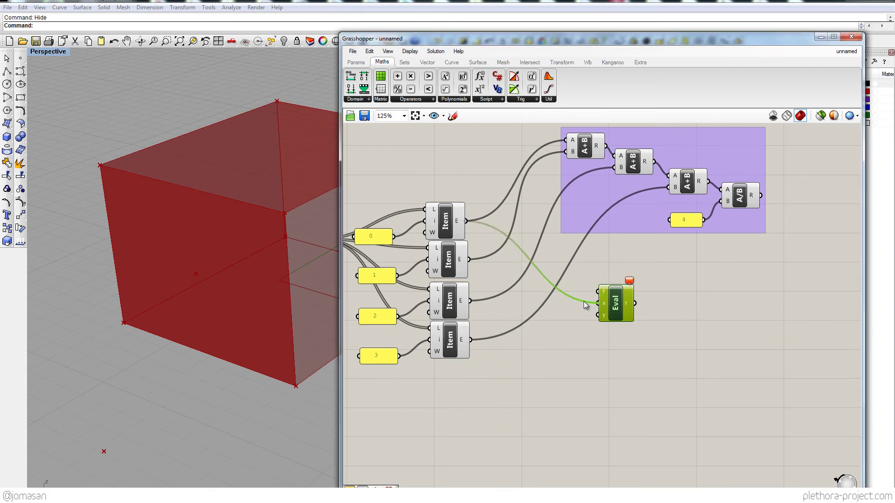
Step: Connect the second List Item's E output to the Evaluate component's y input and place a panel beside it
{"action": "left_click_drag", "start_coordinate": [469, 259], "coordinate": [594, 307]}
{"action": "left_click", "coordinate": [357, 62]}
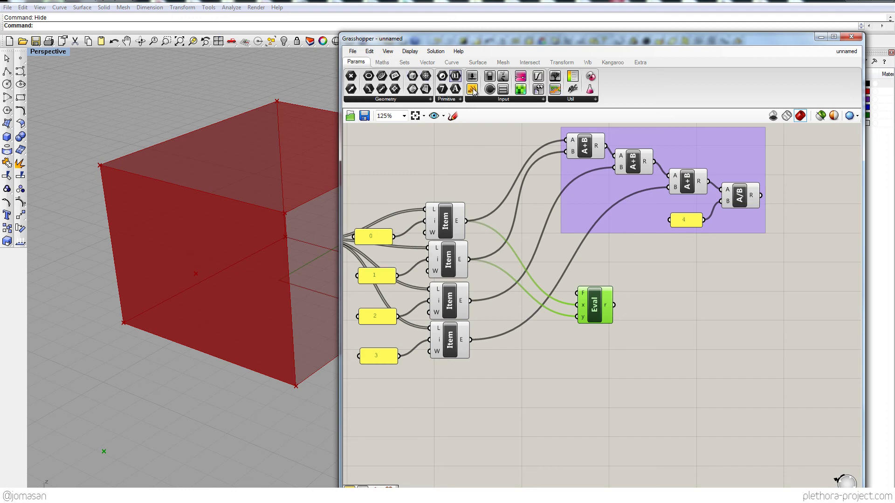
{"action": "left_click_drag", "start_coordinate": [472, 89], "coordinate": [669, 305]}
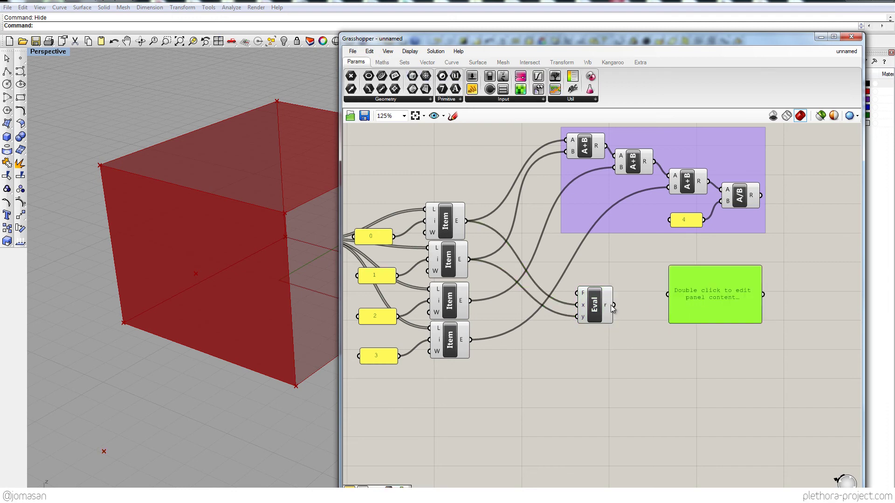
Step: Compare the Evaluate component's r output with the first Addition's result by wiring each in turn into the panel
{"action": "left_click_drag", "start_coordinate": [614, 305], "coordinate": [689, 293]}
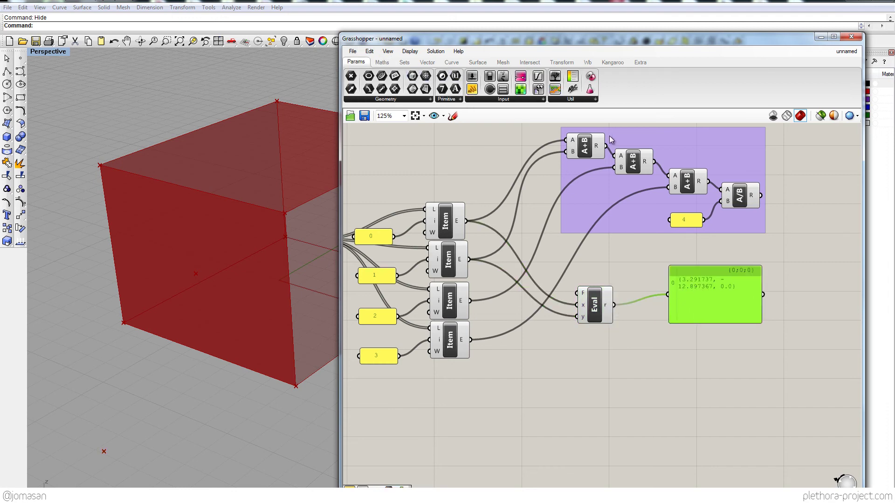
{"action": "left_click", "coordinate": [591, 149]}
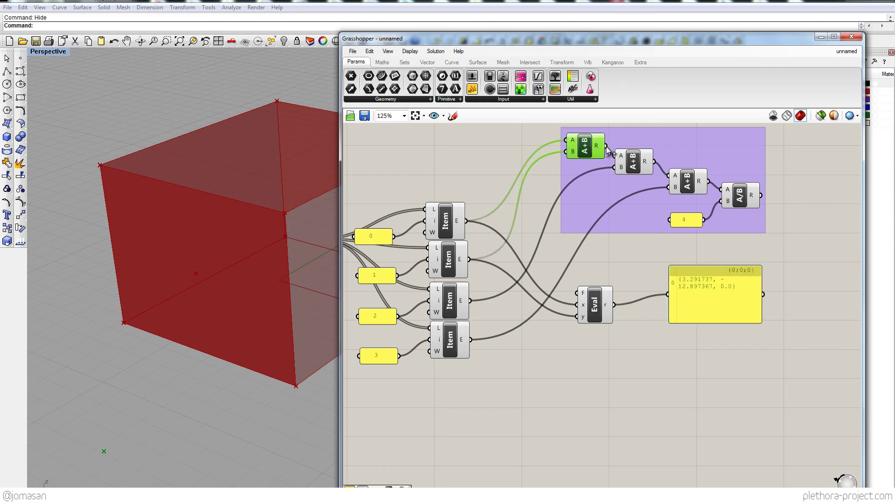
{"action": "left_click_drag", "start_coordinate": [606, 146], "coordinate": [662, 297]}
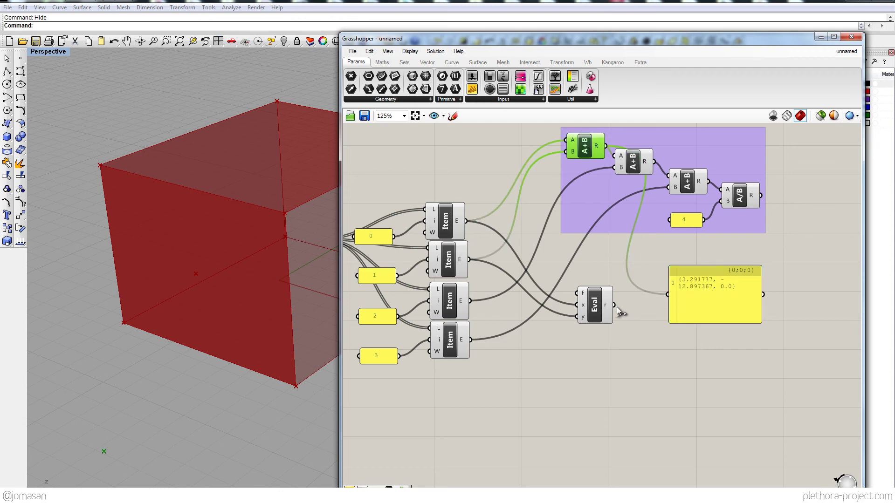
Step: Add z and u variable inputs to the Evaluate component
{"action": "left_click", "coordinate": [597, 311]}
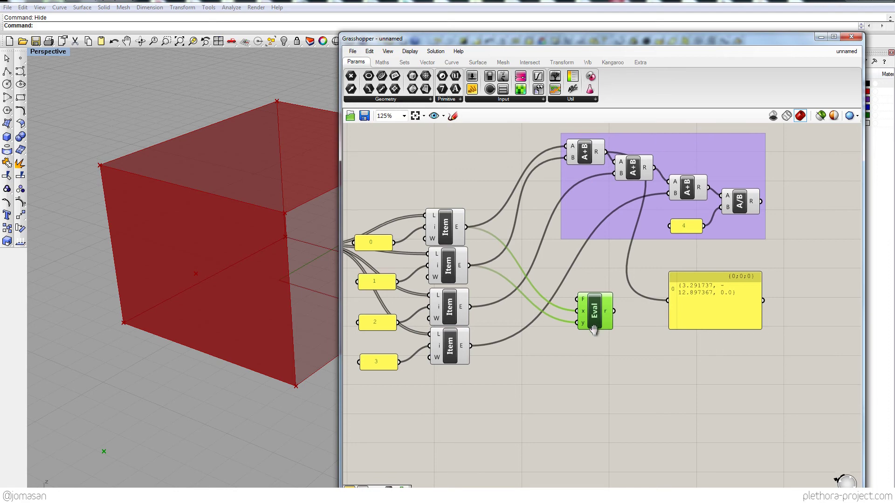
{"action": "scroll", "coordinate": [587, 322], "scroll_direction": "up", "scroll_amount": 5}
{"action": "left_click", "coordinate": [566, 343]}
{"action": "left_click", "coordinate": [565, 370]}
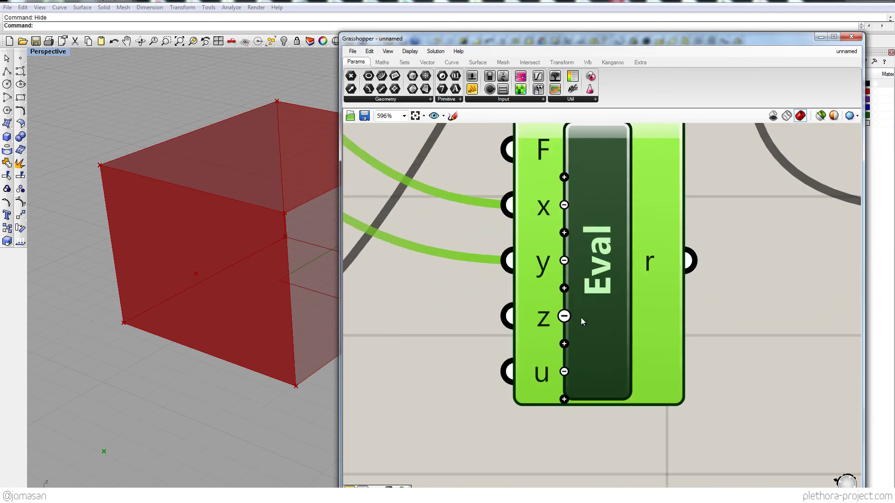
{"action": "scroll", "coordinate": [583, 318], "scroll_direction": "down", "scroll_amount": 5}
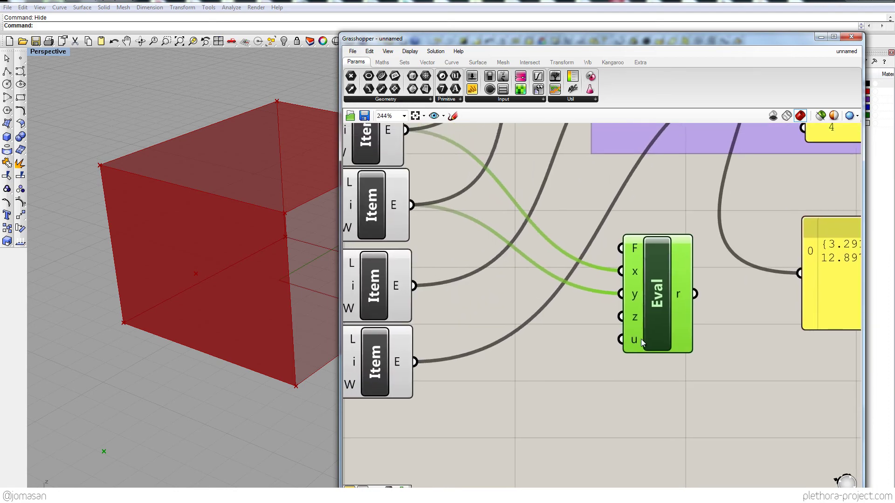
Step: Set the Evaluate component's expression to x + y + z + u
{"action": "double_click", "coordinate": [656, 301]}
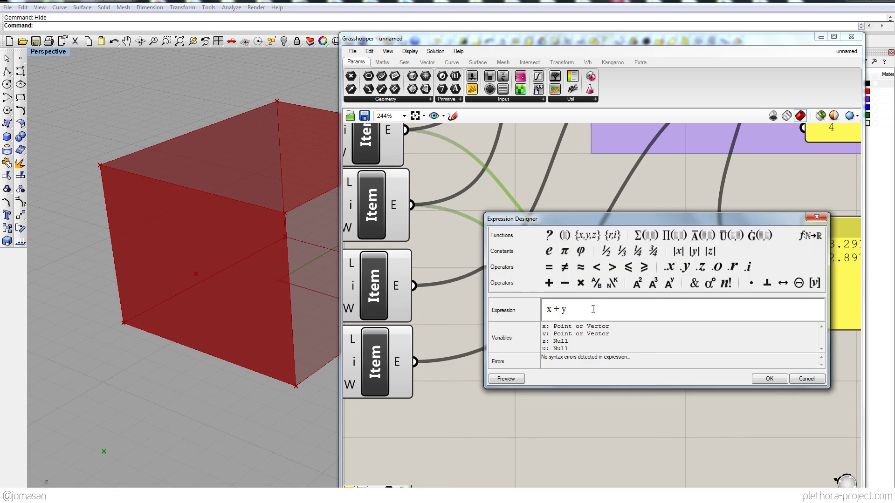
{"action": "type", "text": "+ "}
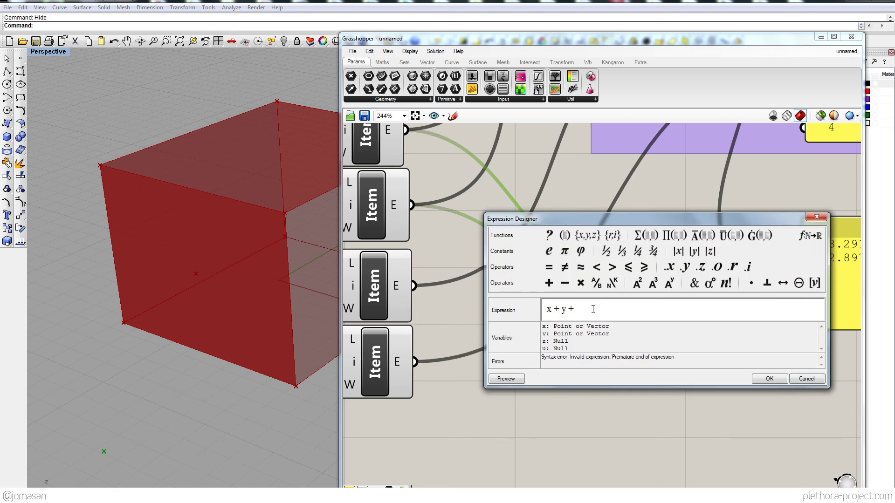
{"action": "type", "text": "z "}
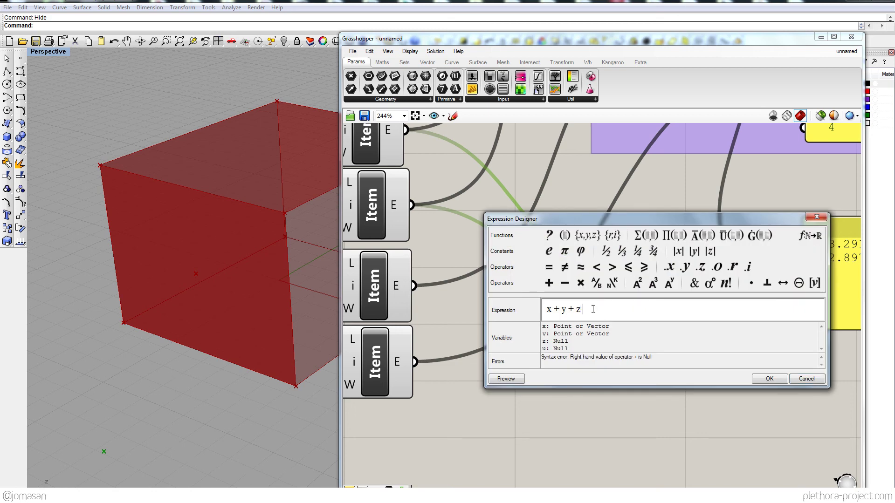
{"action": "type", "text": "+ u"}
{"action": "left_click", "coordinate": [770, 378]}
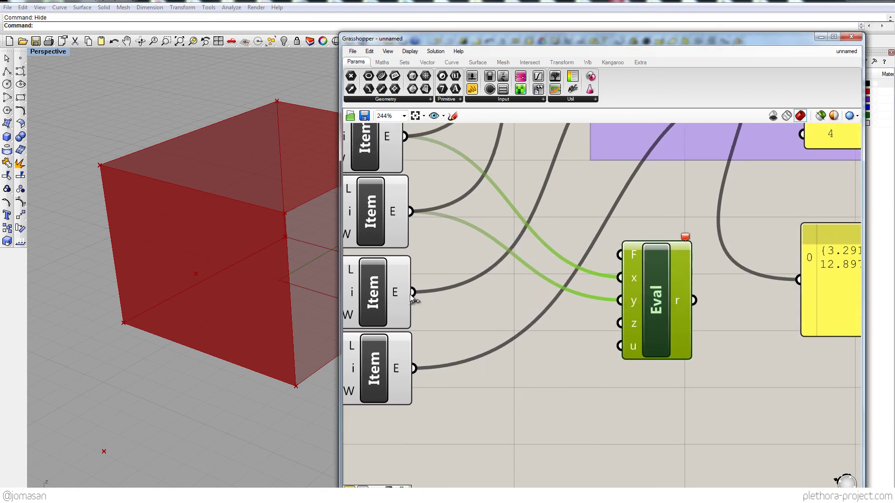
Step: Connect the third and fourth List Items' E outputs to the Evaluate component's z and u inputs
{"action": "left_click_drag", "start_coordinate": [412, 293], "coordinate": [619, 323]}
{"action": "left_click_drag", "start_coordinate": [413, 369], "coordinate": [619, 346]}
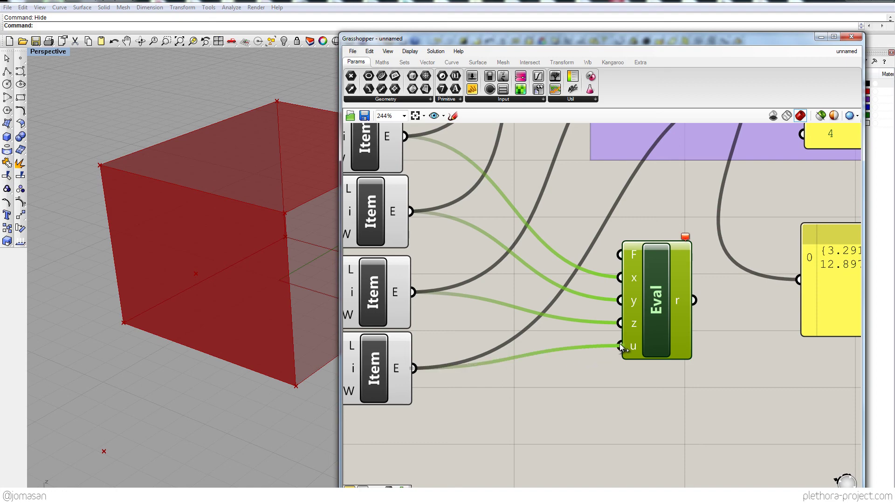
Step: Connect the Evaluate component's r output to the panel and compare it there with the third Addition's result
{"action": "scroll", "coordinate": [566, 264], "scroll_direction": "down", "scroll_amount": 5}
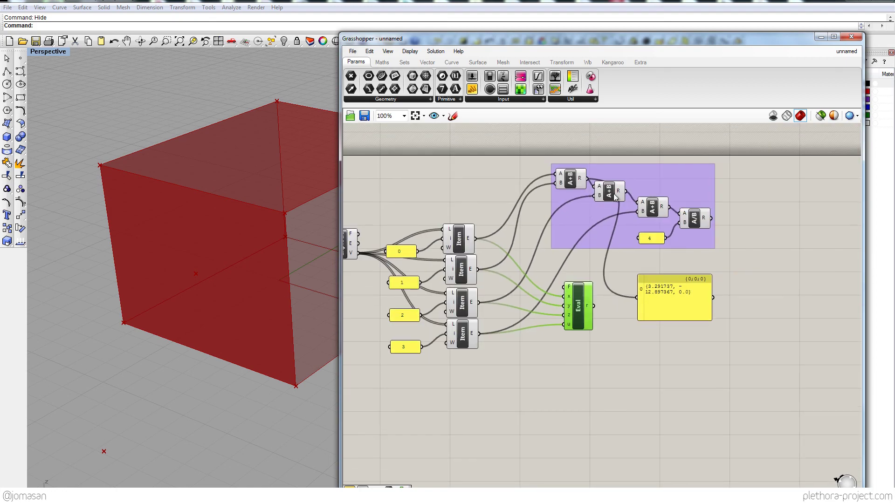
{"action": "scroll", "coordinate": [573, 325], "scroll_direction": "up", "scroll_amount": 3}
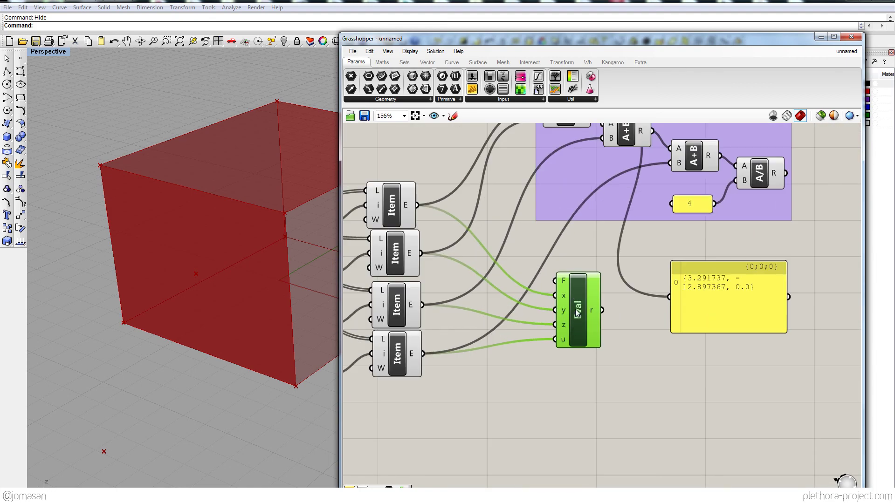
{"action": "right_click_drag", "start_coordinate": [634, 220], "coordinate": [615, 259]}
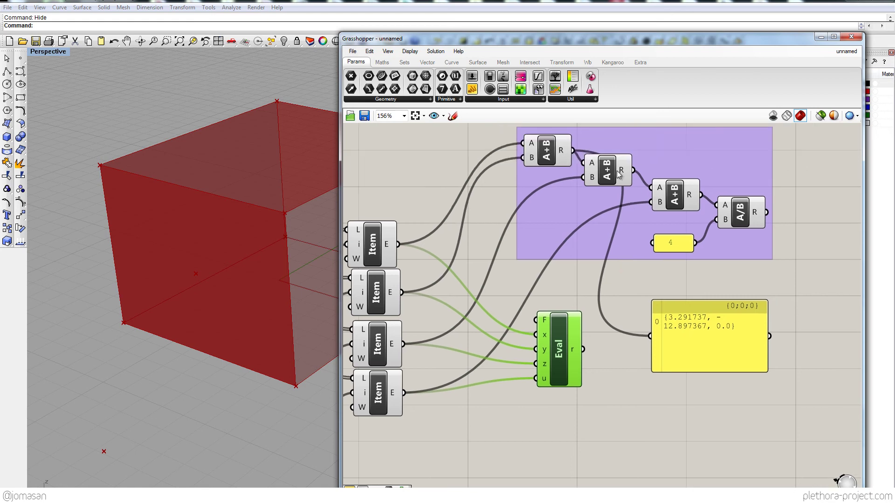
{"action": "left_click", "coordinate": [557, 153]}
{"action": "left_click", "coordinate": [608, 175]}
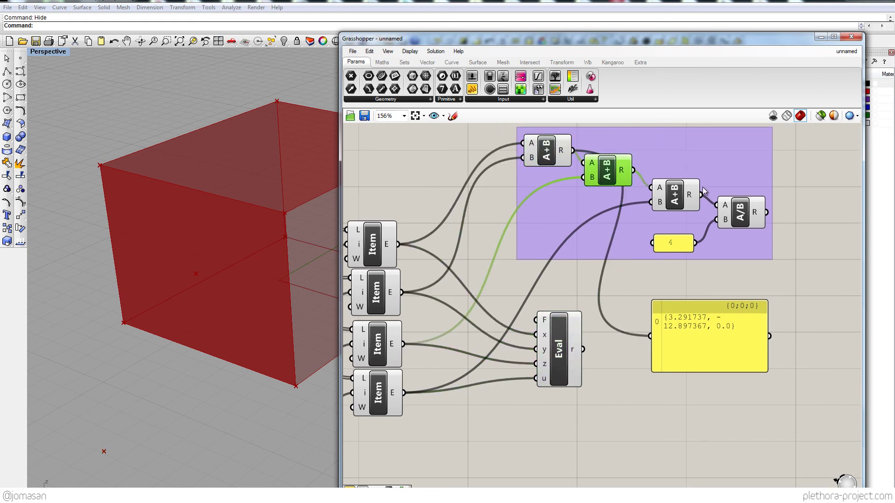
{"action": "left_click", "coordinate": [684, 198]}
{"action": "left_click", "coordinate": [577, 352]}
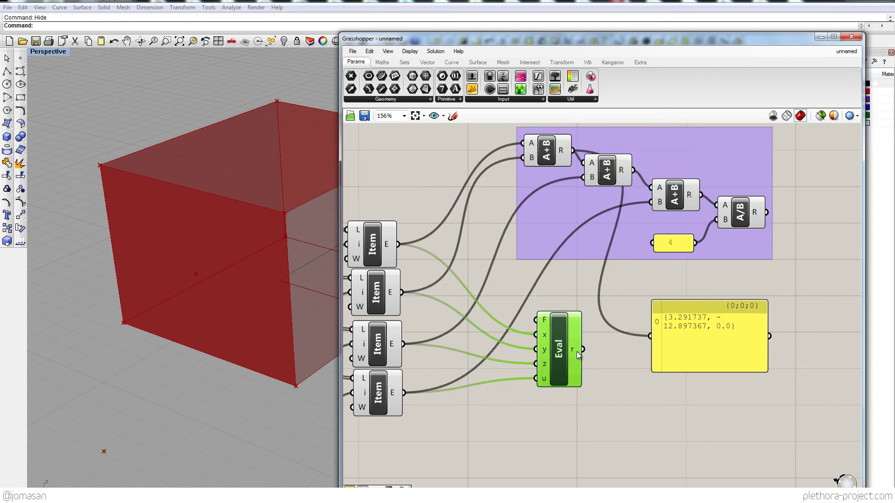
{"action": "left_click_drag", "start_coordinate": [584, 350], "coordinate": [664, 337]}
{"action": "left_click_drag", "start_coordinate": [680, 341], "coordinate": [685, 348]}
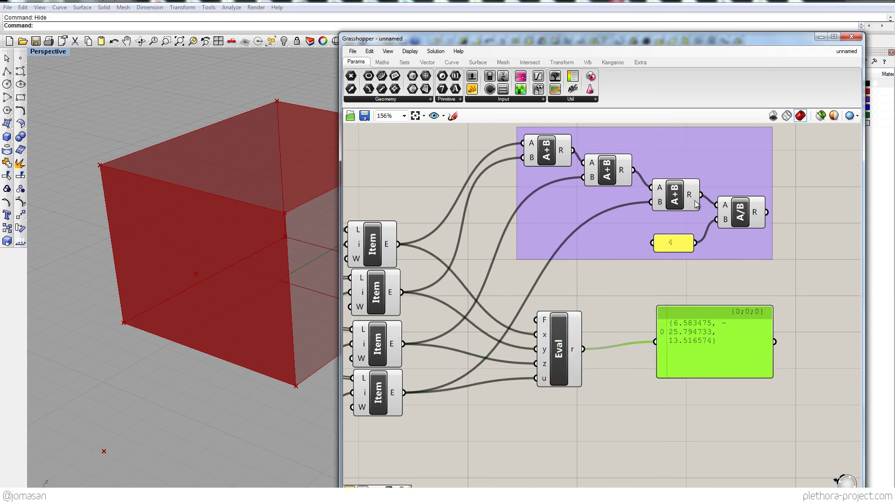
{"action": "left_click_drag", "start_coordinate": [702, 197], "coordinate": [656, 342]}
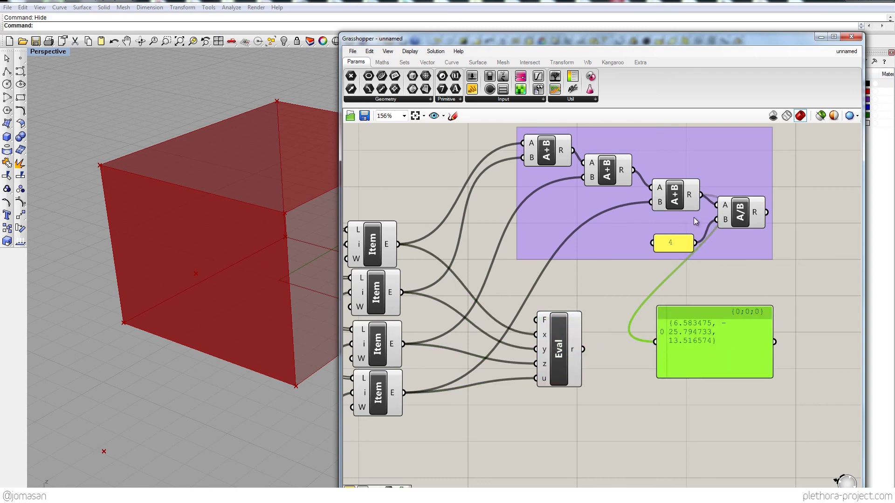
{"action": "left_click_drag", "start_coordinate": [584, 349], "coordinate": [656, 342]}
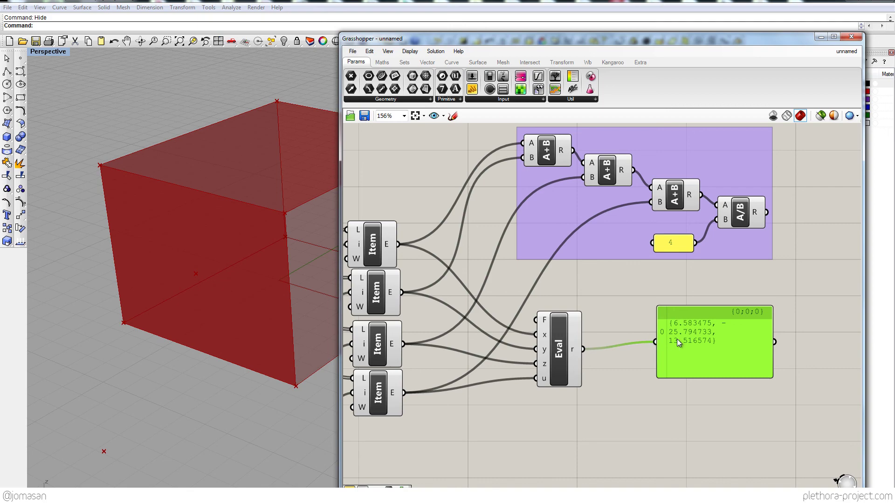
Step: Set the Evaluate component's expression to (x + y + z + u)/4
{"action": "double_click", "coordinate": [562, 363]}
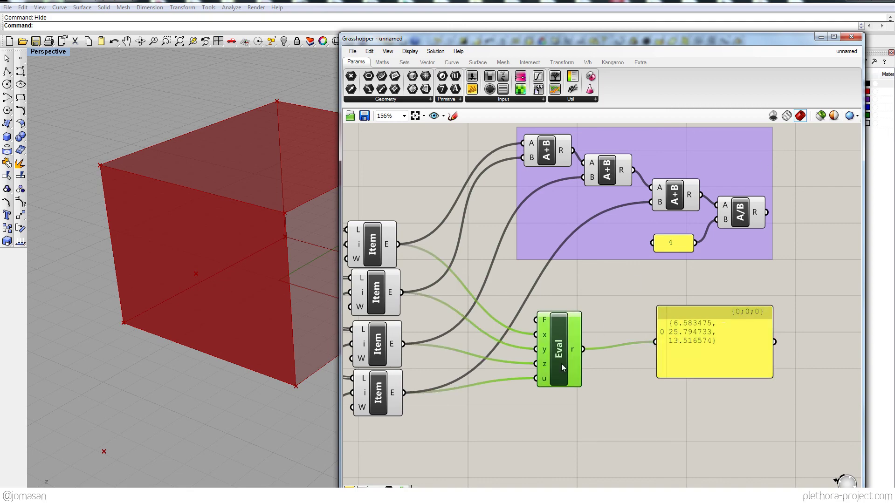
{"action": "left_click", "coordinate": [523, 376]}
{"action": "type", "text": ")"}
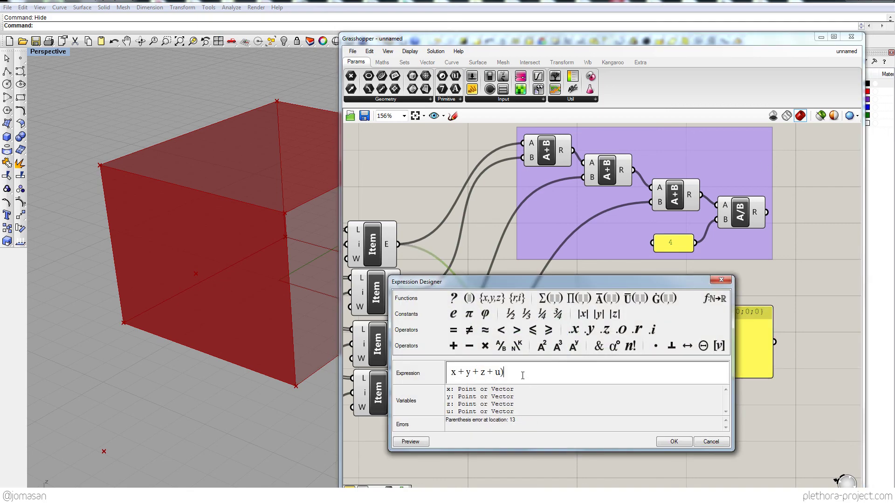
{"action": "type", "text": "("}
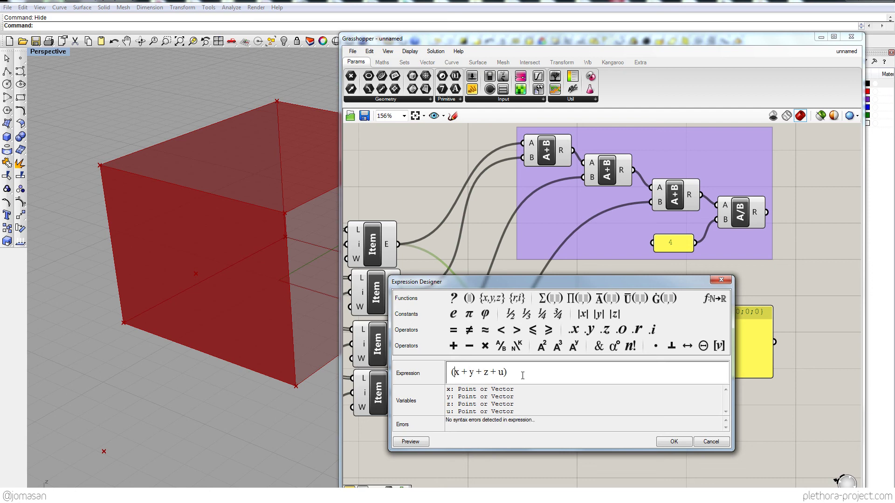
{"action": "type", "text": "/4"}
{"action": "left_click_drag", "start_coordinate": [540, 280], "coordinate": [558, 267]}
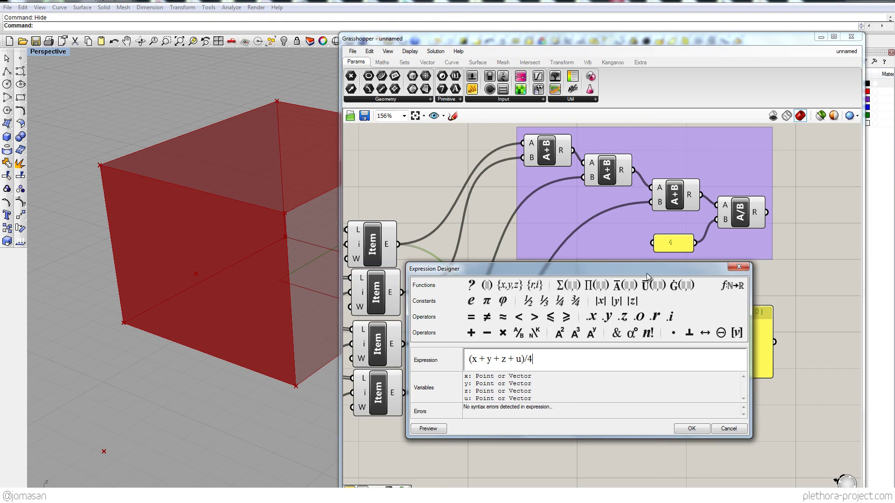
{"action": "left_click", "coordinate": [692, 429]}
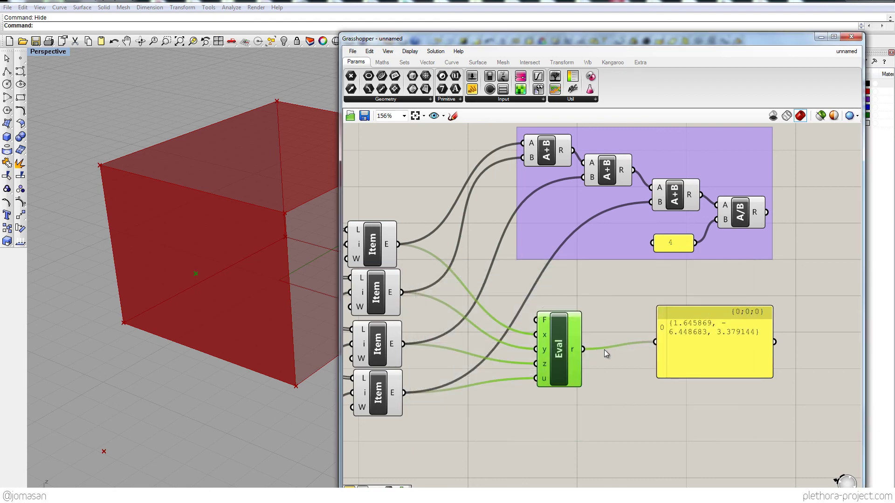
Step: Compare the Division component's result with the Evaluate component's result in the panel
{"action": "right_click_drag", "start_coordinate": [765, 244], "coordinate": [653, 227]}
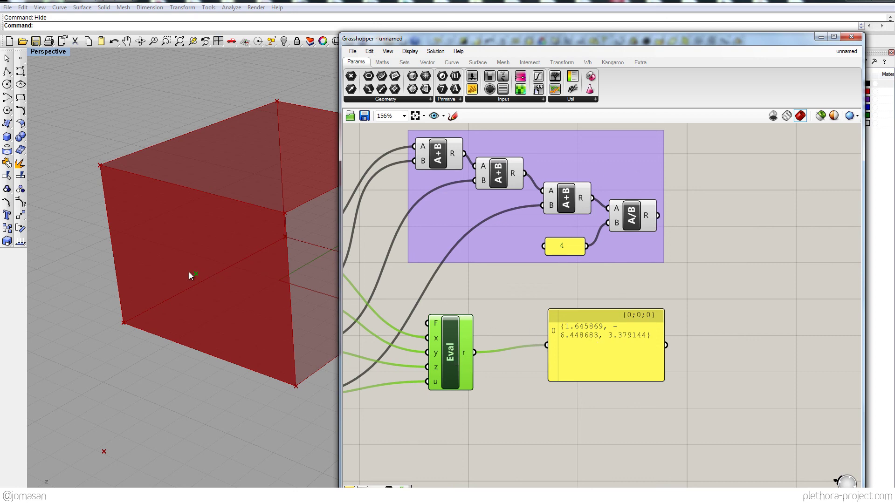
{"action": "left_click_drag", "start_coordinate": [659, 215], "coordinate": [548, 345]}
{"action": "right_click_drag", "start_coordinate": [432, 142], "coordinate": [519, 184]}
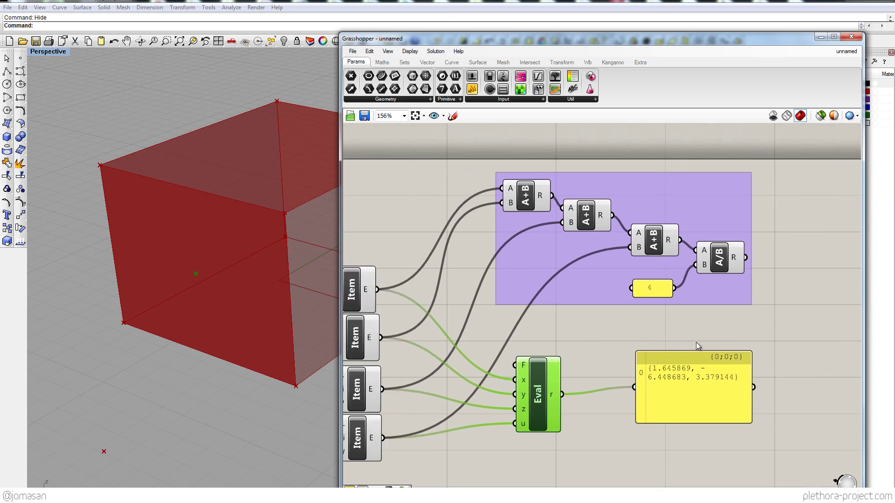
{"action": "left_click_drag", "start_coordinate": [488, 156], "coordinate": [775, 314]}
{"action": "left_click", "coordinate": [540, 390]}
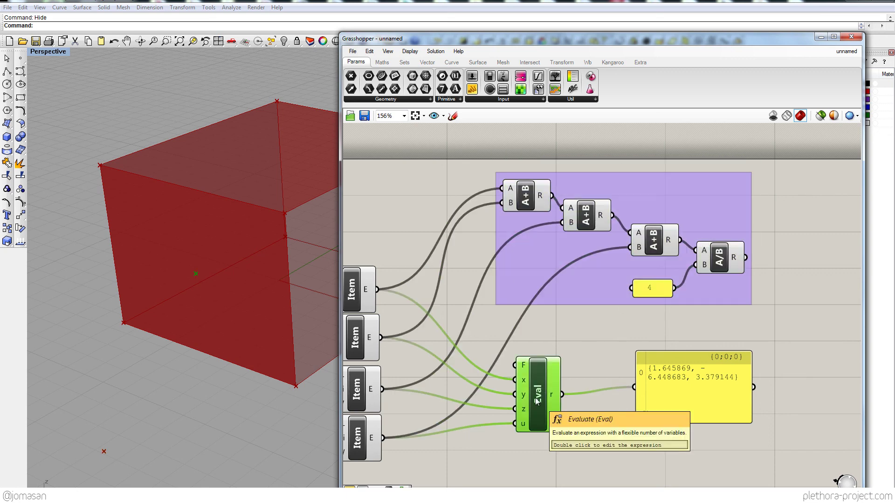
{"action": "right_click_drag", "start_coordinate": [535, 398], "coordinate": [553, 370]}
{"action": "right_click_drag", "start_coordinate": [588, 296], "coordinate": [580, 312]}
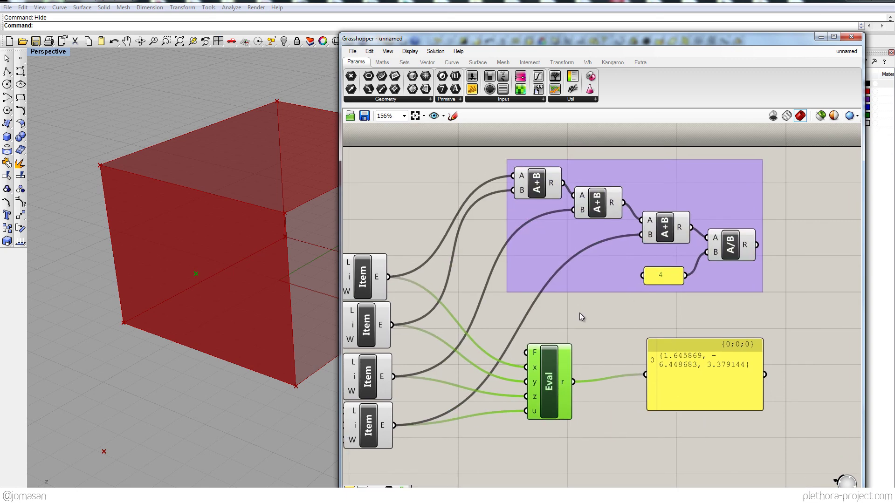
Step: Delete the averaging group with its three Addition components, the Division component and the divisor panel
{"action": "right_click_drag", "start_coordinate": [452, 162], "coordinate": [442, 197]}
{"action": "left_click_drag", "start_coordinate": [479, 171], "coordinate": [780, 352]}
{"action": "key", "text": "Delete"}
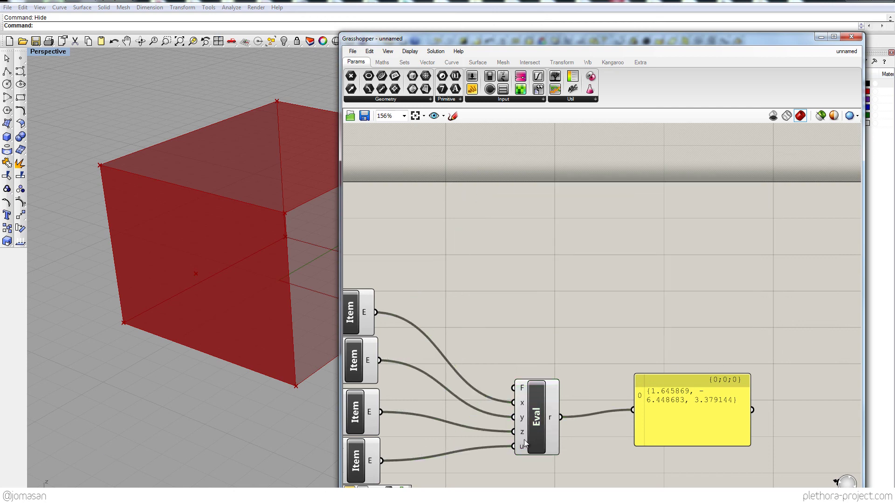
Step: Move the Evaluate component closer to the vertex List Items and shift the result panel nearer to it
{"action": "left_click_drag", "start_coordinate": [528, 440], "coordinate": [488, 403]}
{"action": "right_click_drag", "start_coordinate": [487, 399], "coordinate": [509, 338]}
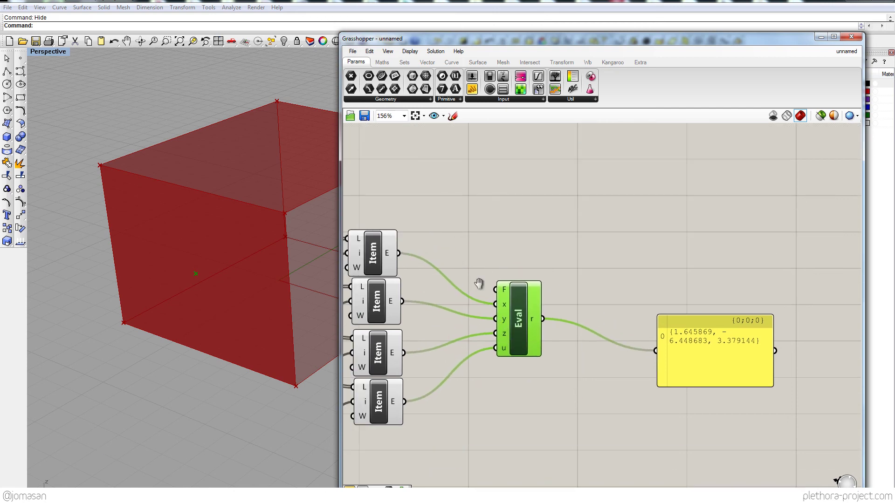
{"action": "scroll", "coordinate": [541, 234], "scroll_direction": "down", "scroll_amount": 2}
{"action": "right_click_drag", "start_coordinate": [480, 284], "coordinate": [589, 237]}
{"action": "scroll", "coordinate": [589, 236], "scroll_direction": "up", "scroll_amount": 1}
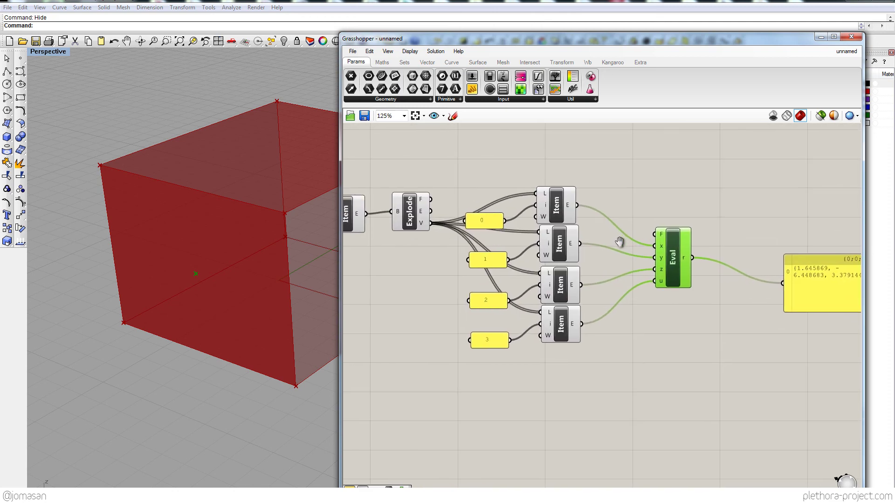
{"action": "right_click_drag", "start_coordinate": [618, 233], "coordinate": [546, 251]}
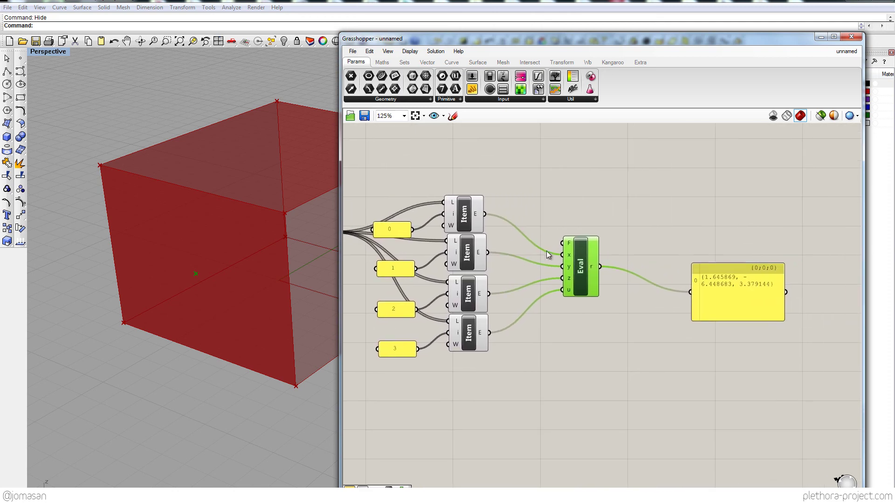
{"action": "left_click_drag", "start_coordinate": [713, 292], "coordinate": [689, 279]}
Step: Review the definition from the face selection through the vertex List Items to the Evaluate component and its panel
{"action": "right_click_drag", "start_coordinate": [583, 276], "coordinate": [635, 292]}
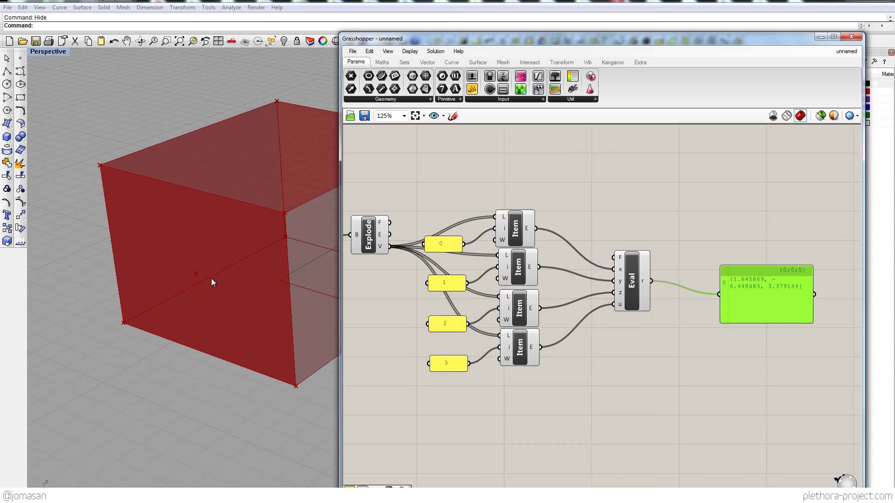
{"action": "right_click_drag", "start_coordinate": [586, 295], "coordinate": [628, 274]}
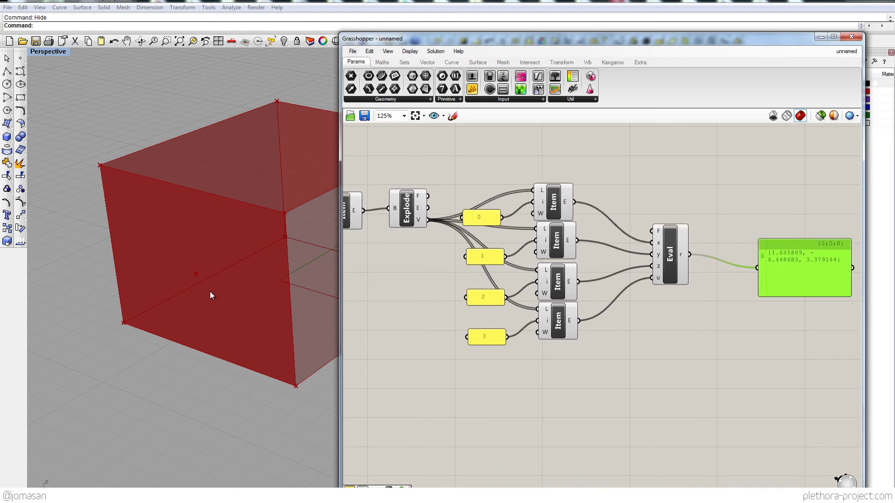
{"action": "right_click_drag", "start_coordinate": [723, 274], "coordinate": [715, 280]}
{"action": "right_click_drag", "start_coordinate": [597, 281], "coordinate": [644, 279]}
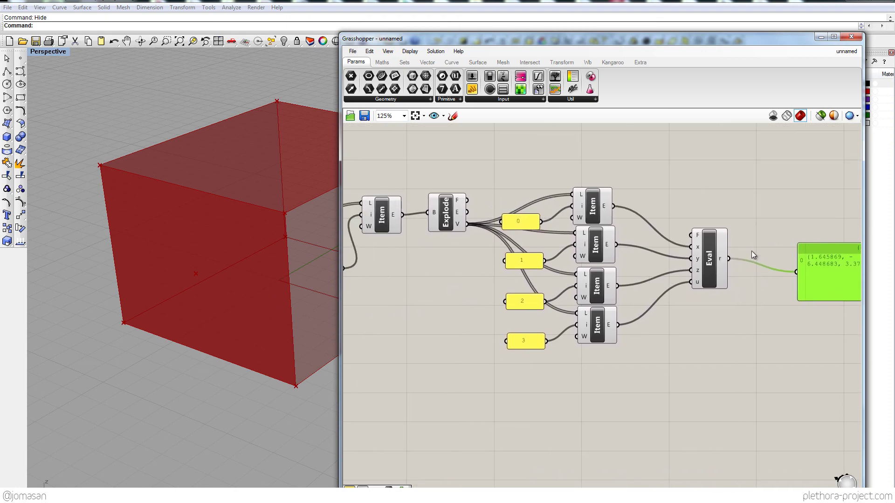
{"action": "right_click_drag", "start_coordinate": [561, 287], "coordinate": [671, 287]}
{"action": "scroll", "coordinate": [668, 291], "scroll_direction": "down", "scroll_amount": 2}
{"action": "right_click_drag", "start_coordinate": [614, 298], "coordinate": [506, 291]}
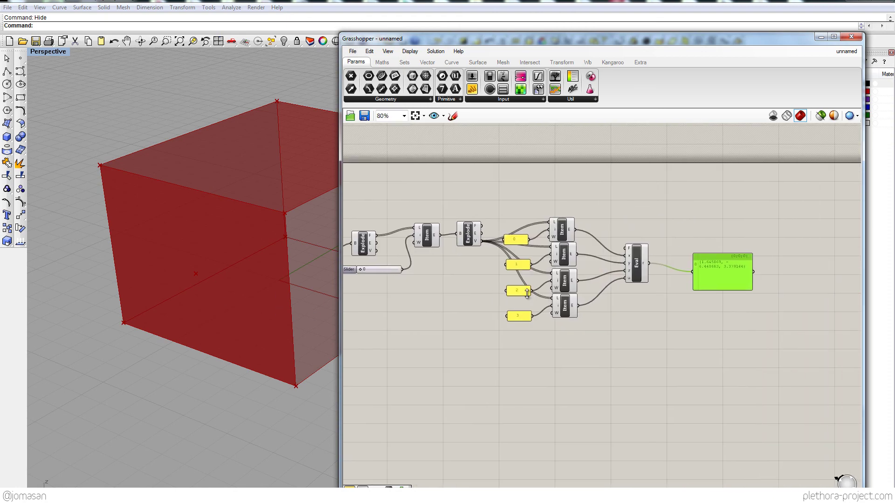
{"action": "scroll", "coordinate": [614, 286], "scroll_direction": "up", "scroll_amount": 3}
{"action": "right_click_drag", "start_coordinate": [614, 286], "coordinate": [600, 299]}
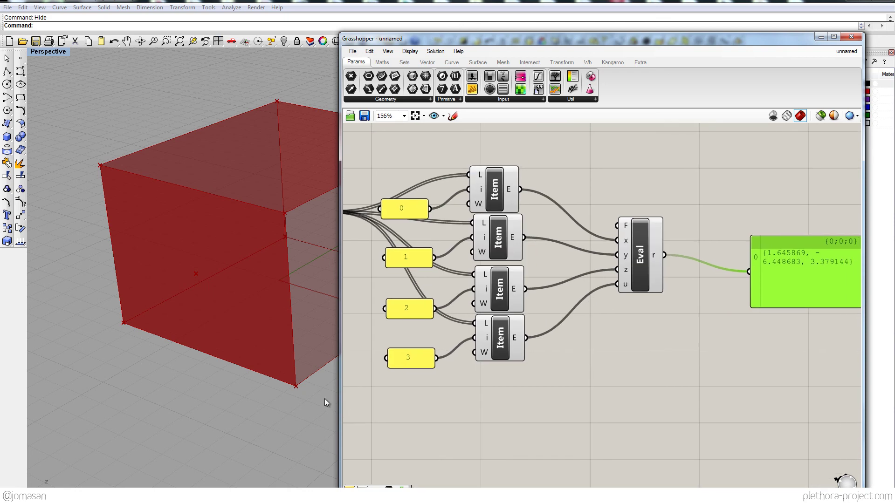